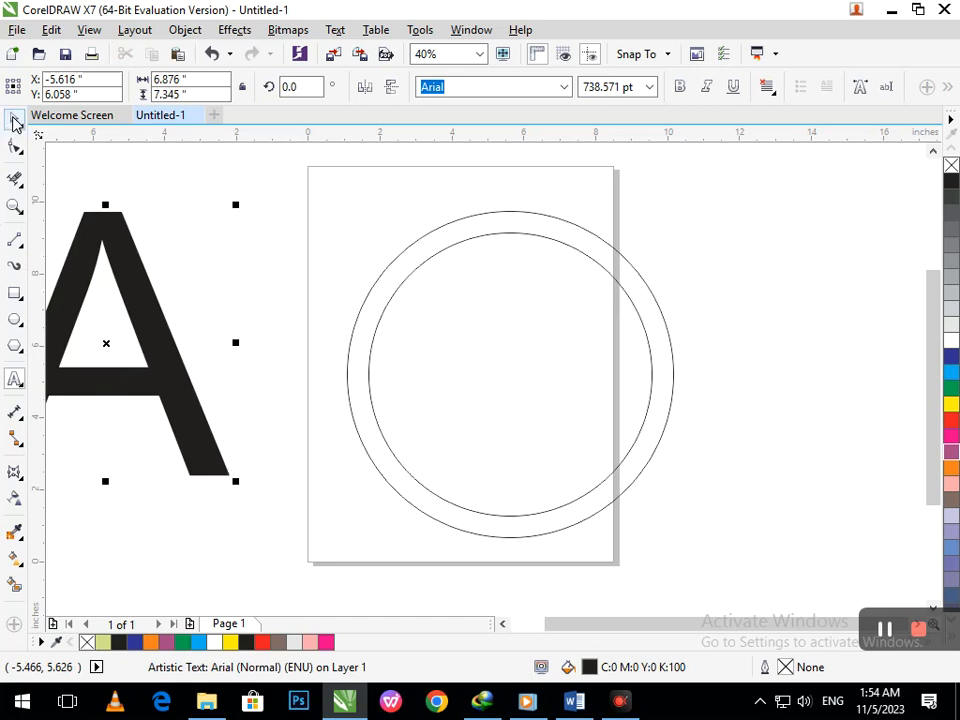
Step: Move the letter A inside the two concentric circles and scale it down to about 4.56 by 4.87 inches near their center
left_click_drag(178, 395, 569, 430)
left_click(551, 463)
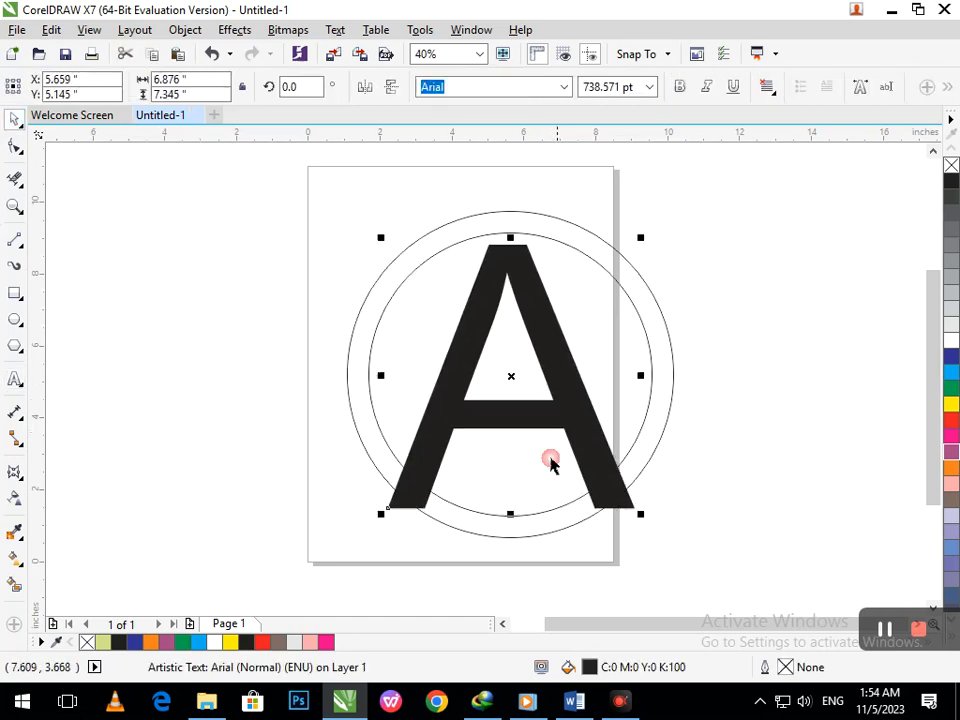
left_click_drag(388, 519, 418, 491)
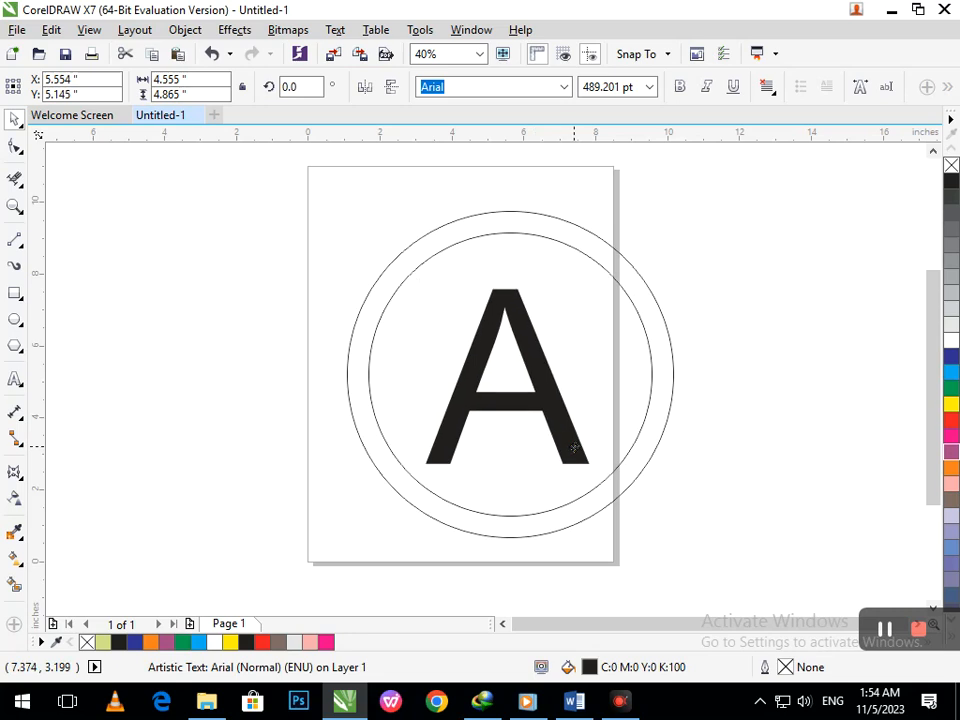
left_click(569, 447)
left_click_drag(567, 447, 572, 442)
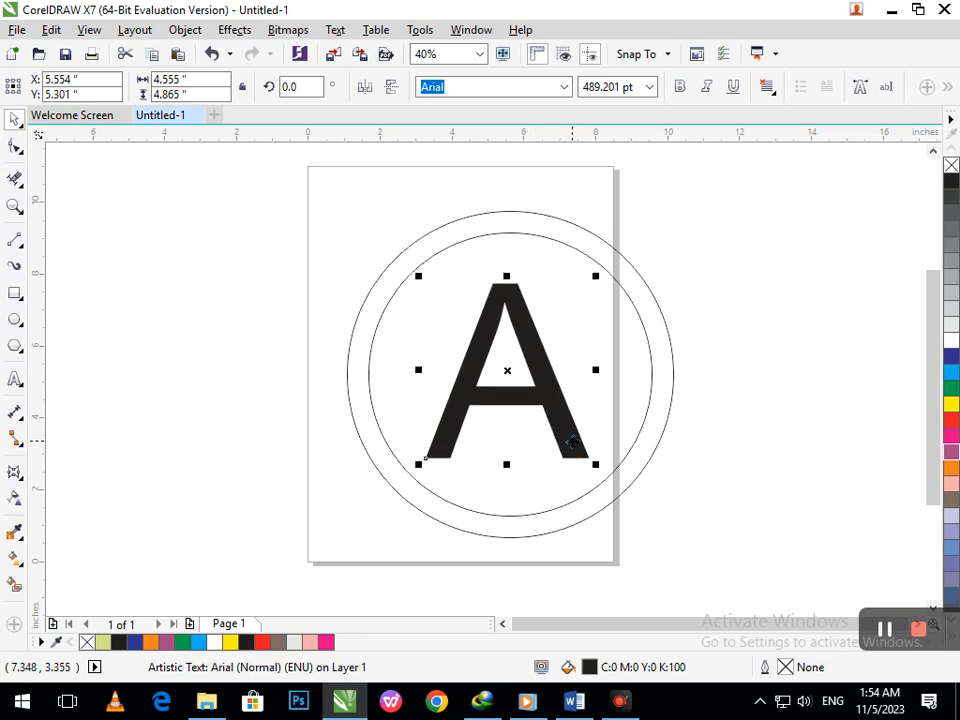
Step: Convert the A to curves with no fill and a black outline, and extend its left leg past the outer circle
key("ctrl+q")
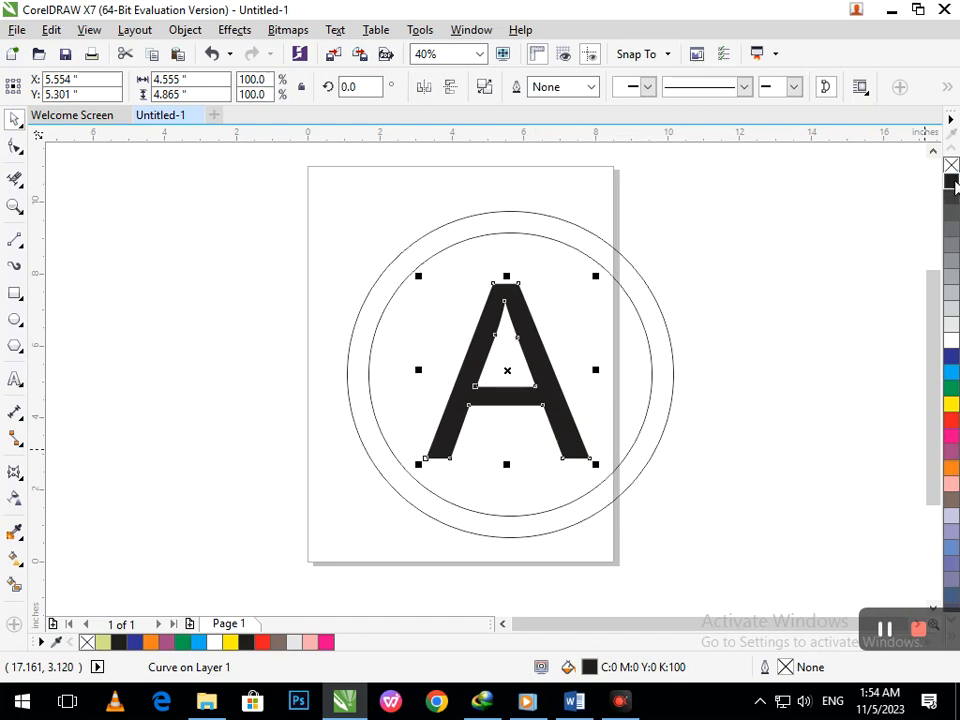
left_click(951, 166)
right_click(952, 184)
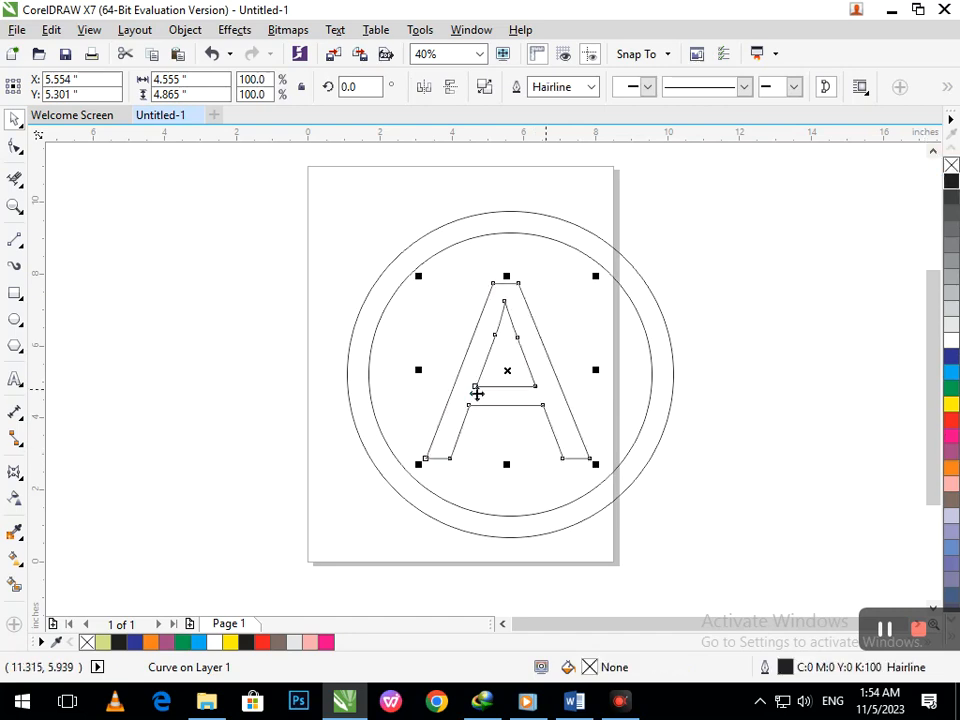
left_click(15, 147)
left_click_drag(410, 447, 424, 533)
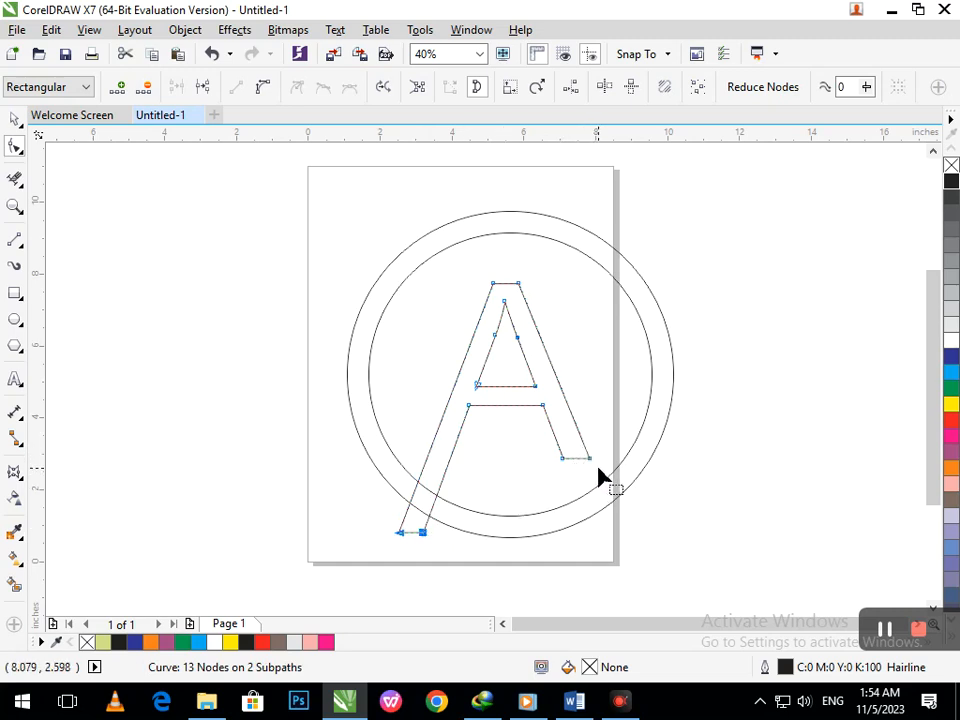
Step: Add the artistic text "K" in the empty area left of the page and enlarge it
left_click(16, 379)
left_click(135, 301)
type("K")
left_click_drag(146, 309, 211, 379)
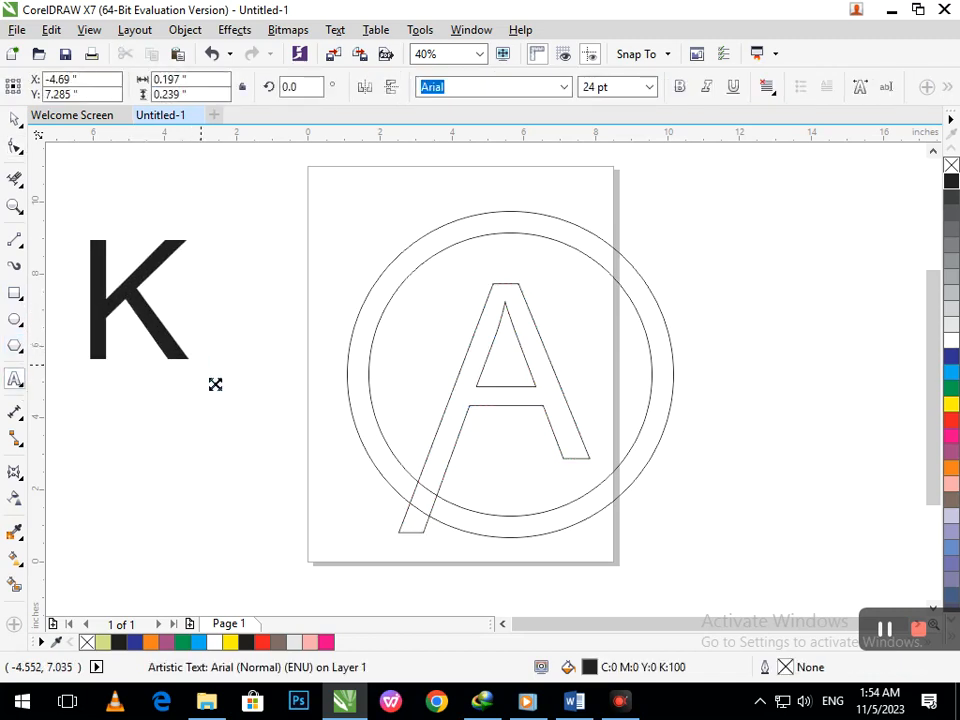
Step: Draw a diagonal line across the K's junction and Smart Fill its two slanted arms light green as a separate shape
left_click(15, 240)
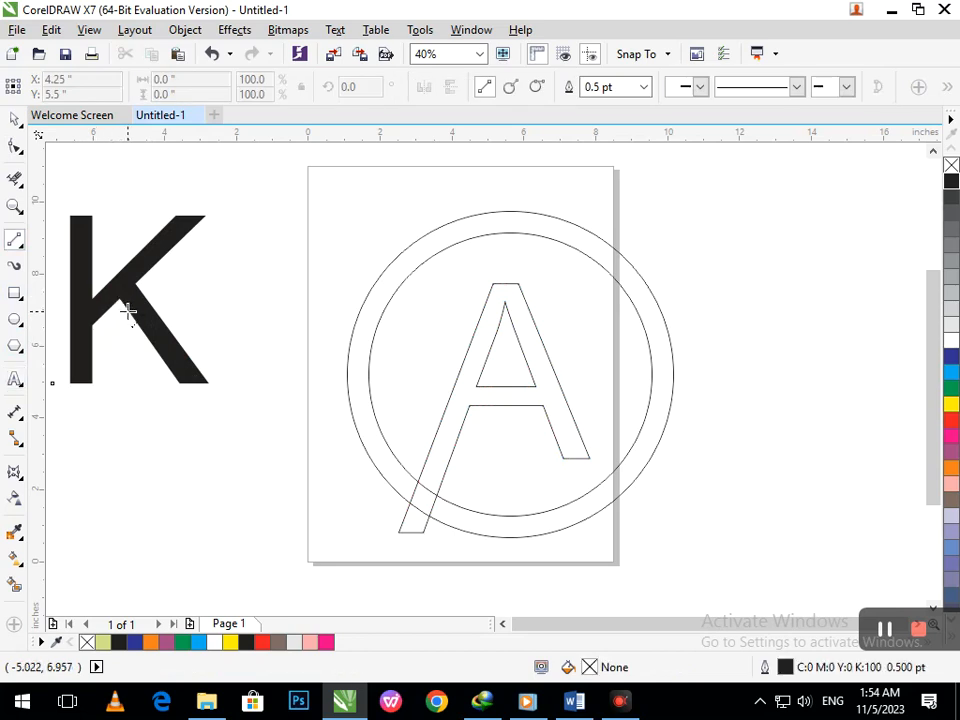
left_click(128, 311)
left_click(86, 252)
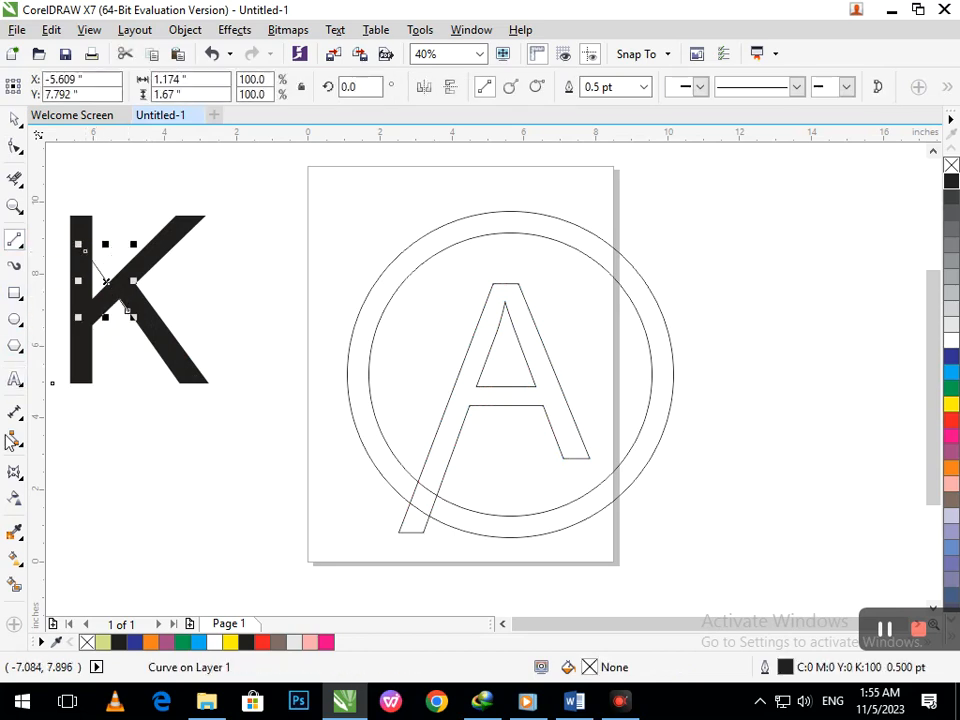
left_click(14, 586)
left_click(154, 330)
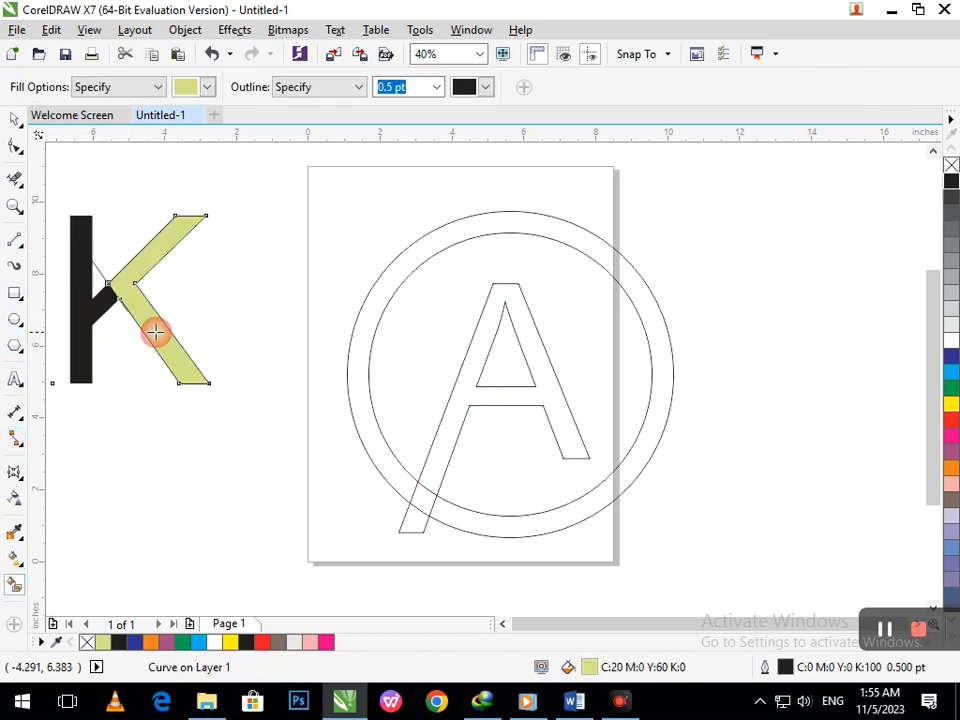
Step: Move the light green K arms against the right side of the A, keeping their original proportions
left_click(14, 118)
left_click_drag(137, 311, 579, 380)
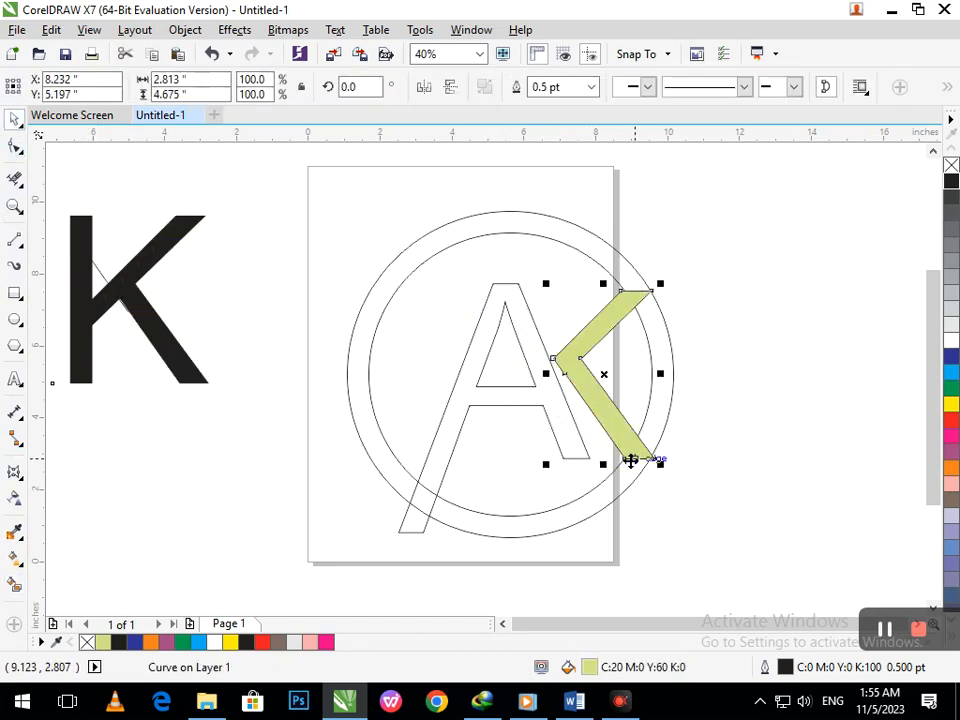
left_click_drag(604, 463, 616, 445)
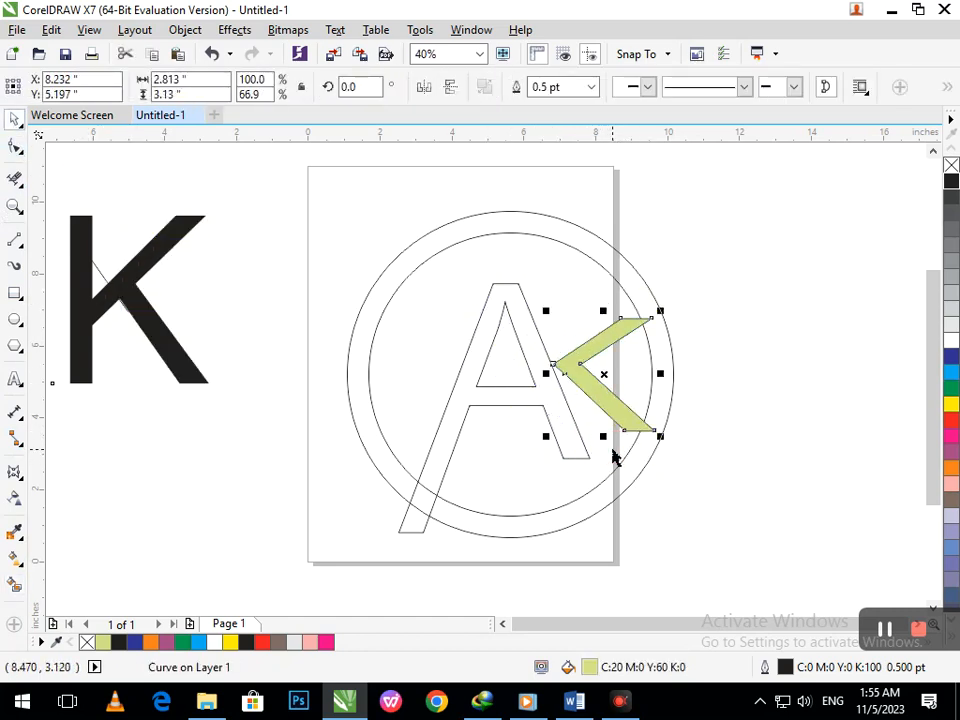
key("ctrl+z")
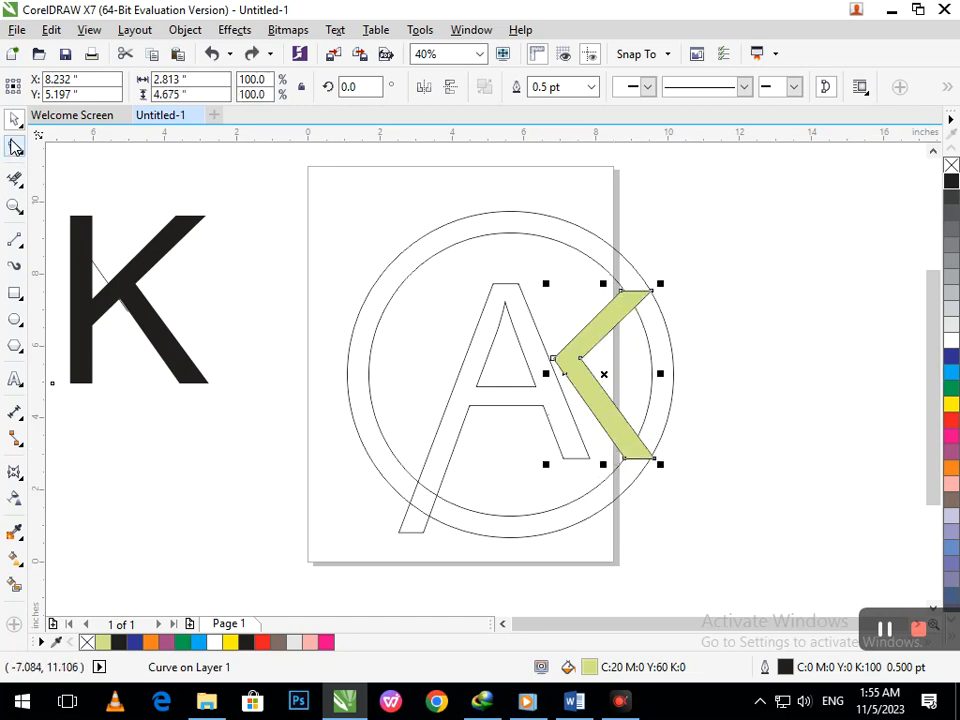
Step: Extend the lower and upper ends of the green K arms outward past the outer circle by moving their end nodes
left_click(14, 146)
left_click_drag(627, 458, 672, 485)
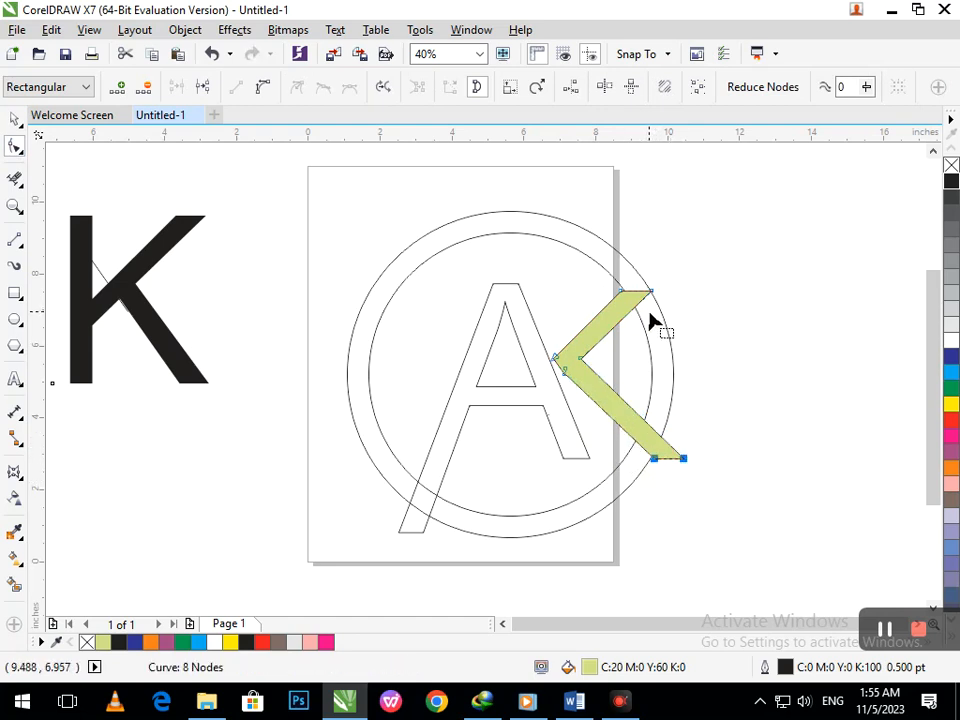
left_click_drag(661, 304, 683, 260)
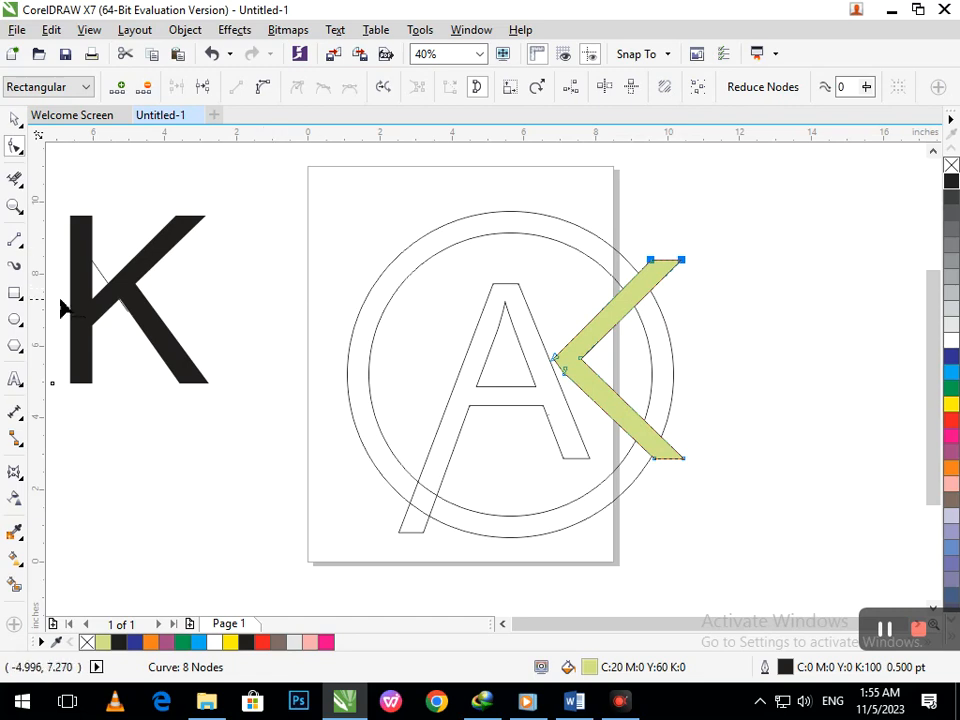
Step: Draw a vertical line about 11 inches long through both circles and the A's right leg, just left of the green shape
left_click(15, 240)
left_click(533, 227)
left_click(545, 181)
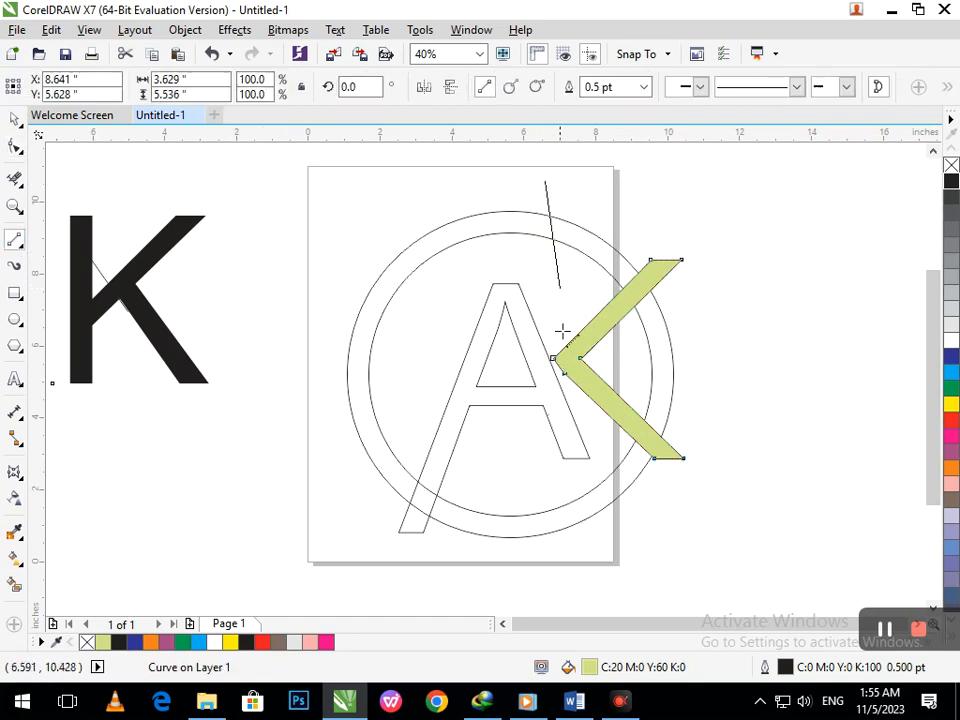
left_click(545, 574)
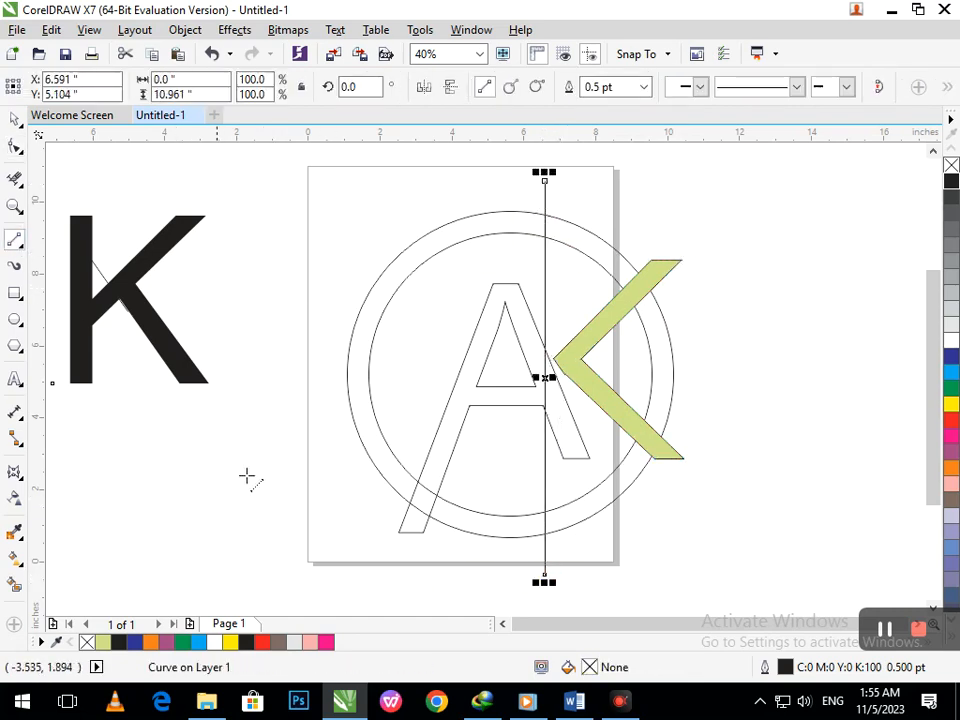
Step: Apply a one-step outside contour of about 0.235 inches to the A and break the contour apart
left_click(15, 120)
left_click(169, 508)
left_click_drag(404, 531, 324, 541)
key("ctrl+z")
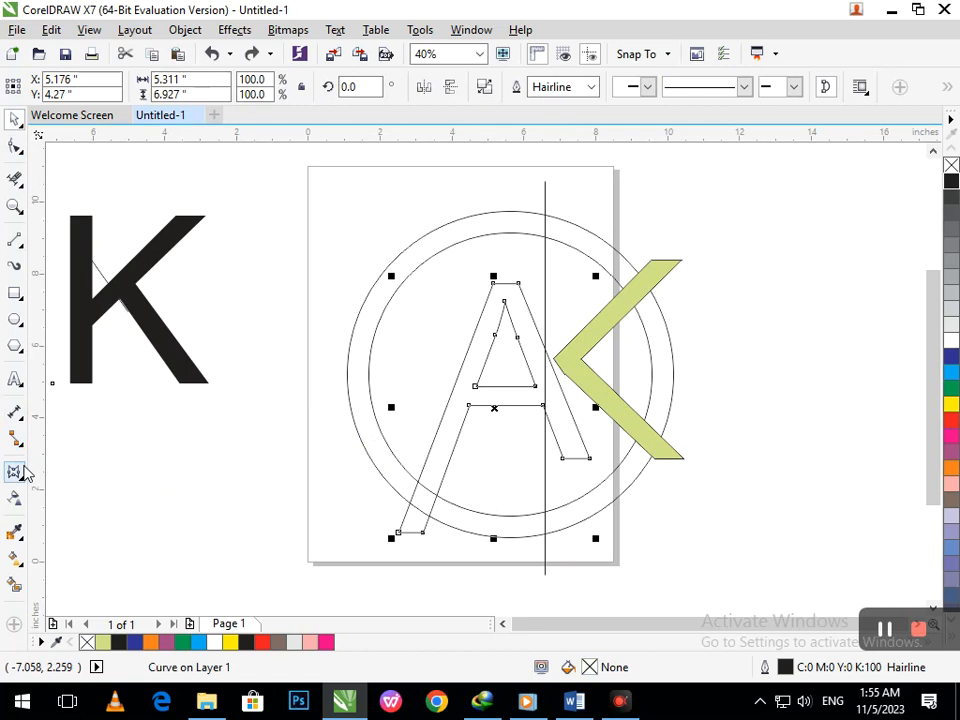
left_click(24, 388)
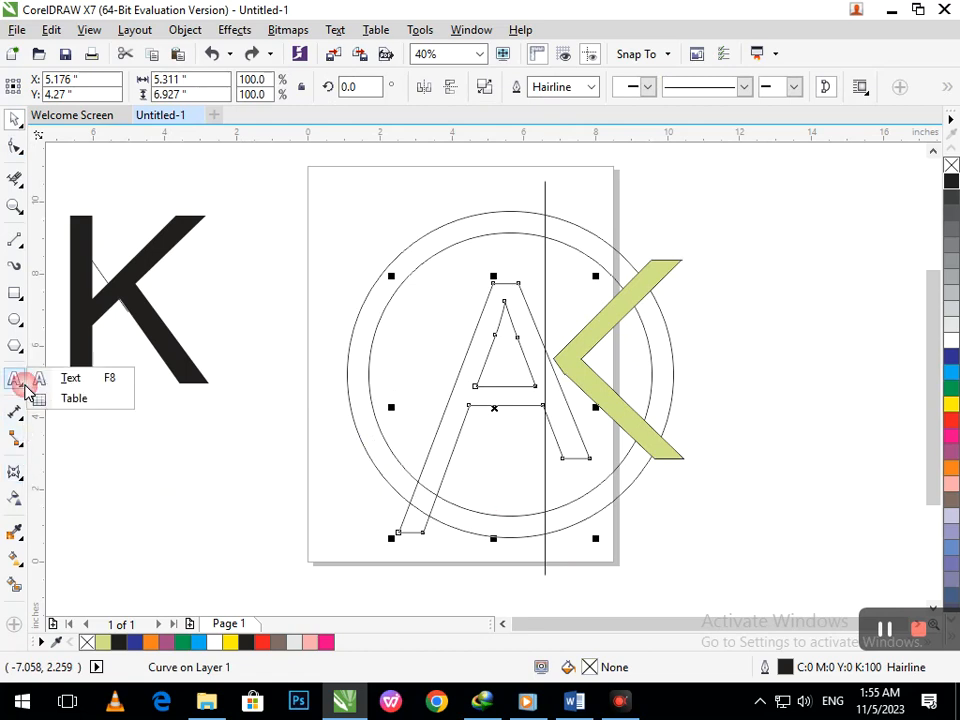
mouse_move(22, 330)
mouse_move(15, 472)
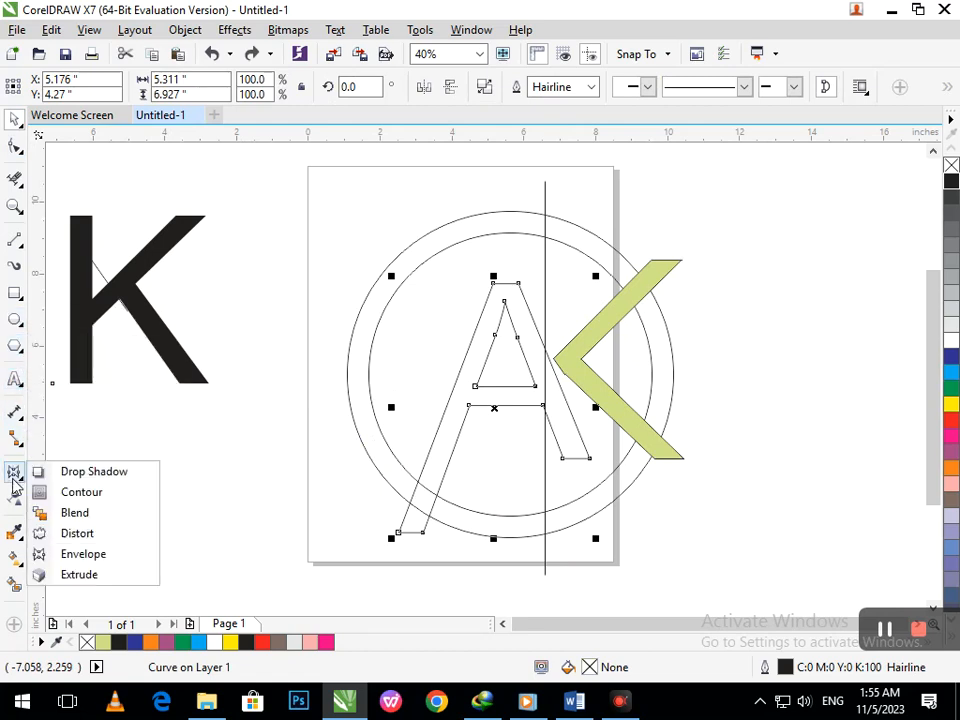
left_click(70, 470)
mouse_move(396, 536)
left_mouse_down()
mouse_move(381, 544)
mouse_move(390, 541)
left_mouse_up()
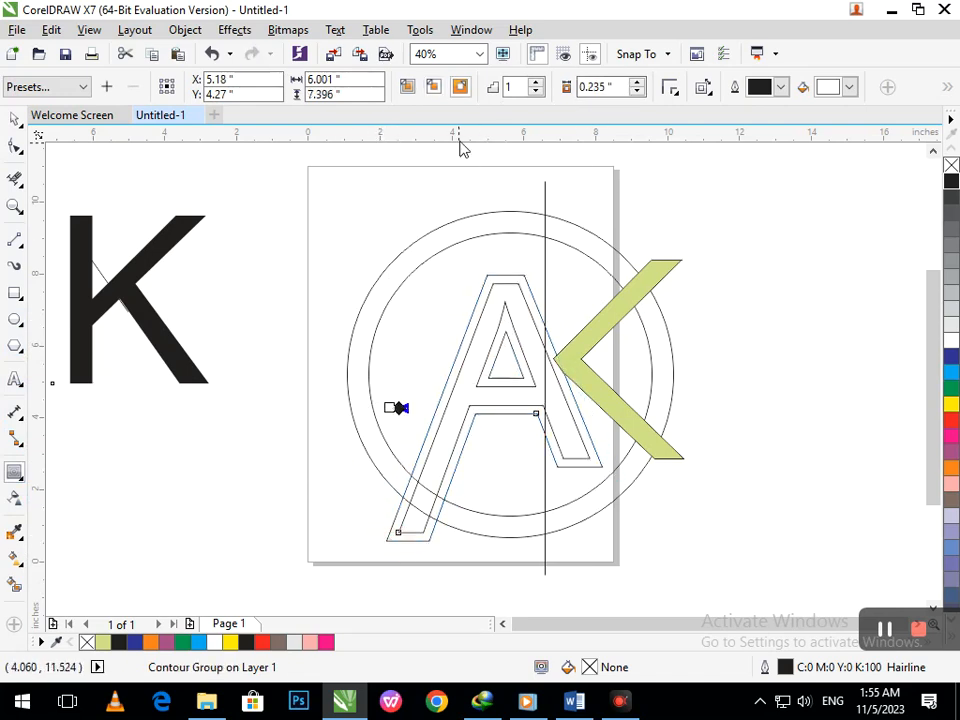
key("ctrl+k")
left_click(244, 519)
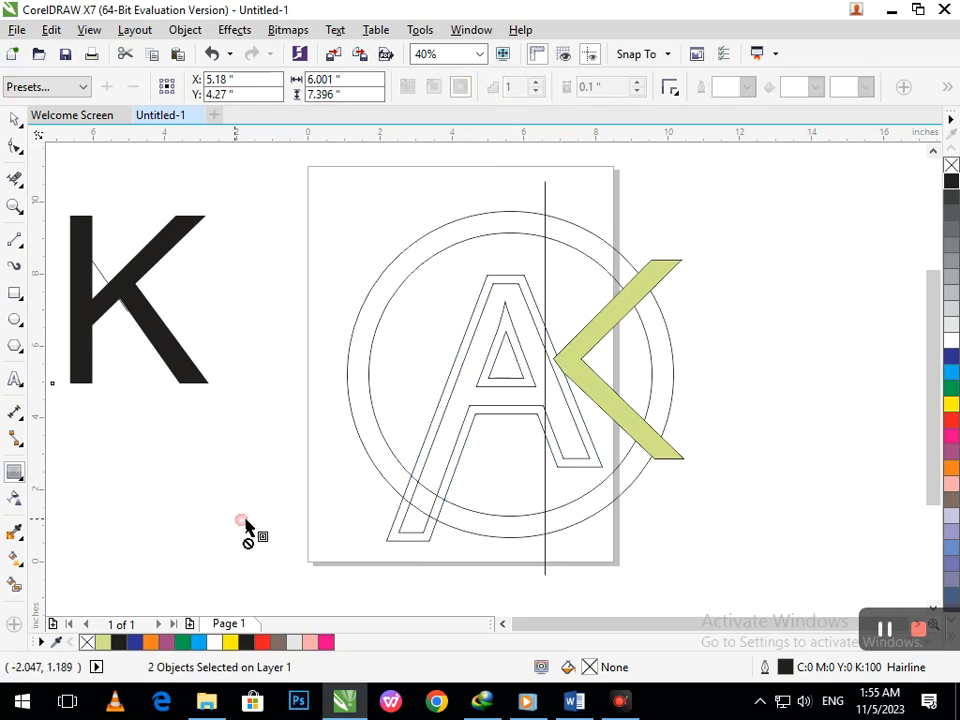
Step: Trim the outer circle with the A's outer contour shape
left_click(14, 120)
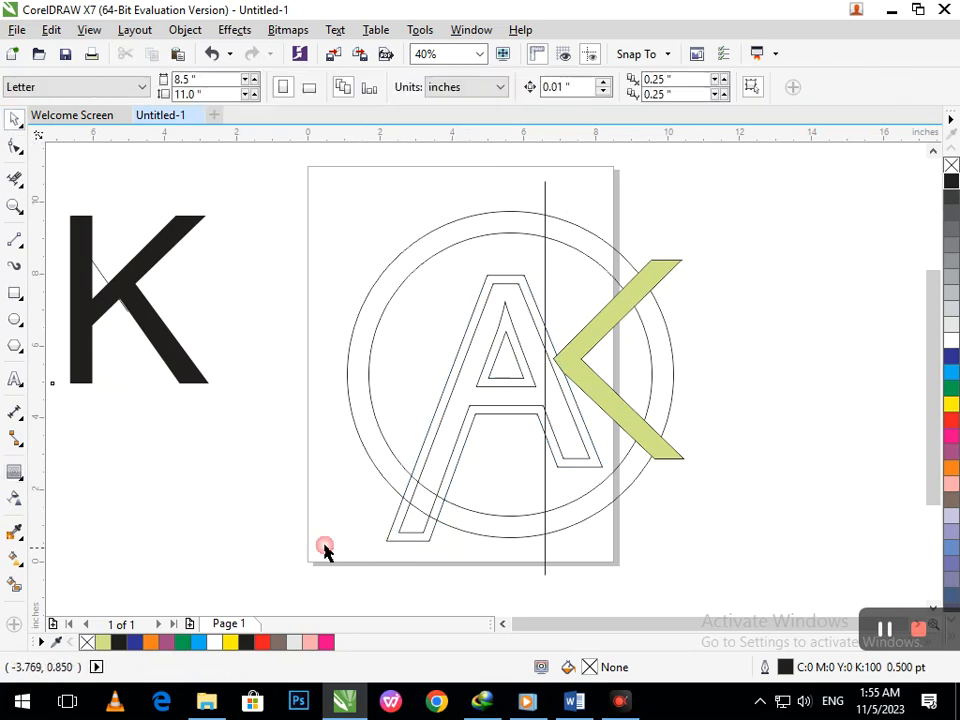
left_click(399, 543)
left_click(375, 465, "shift")
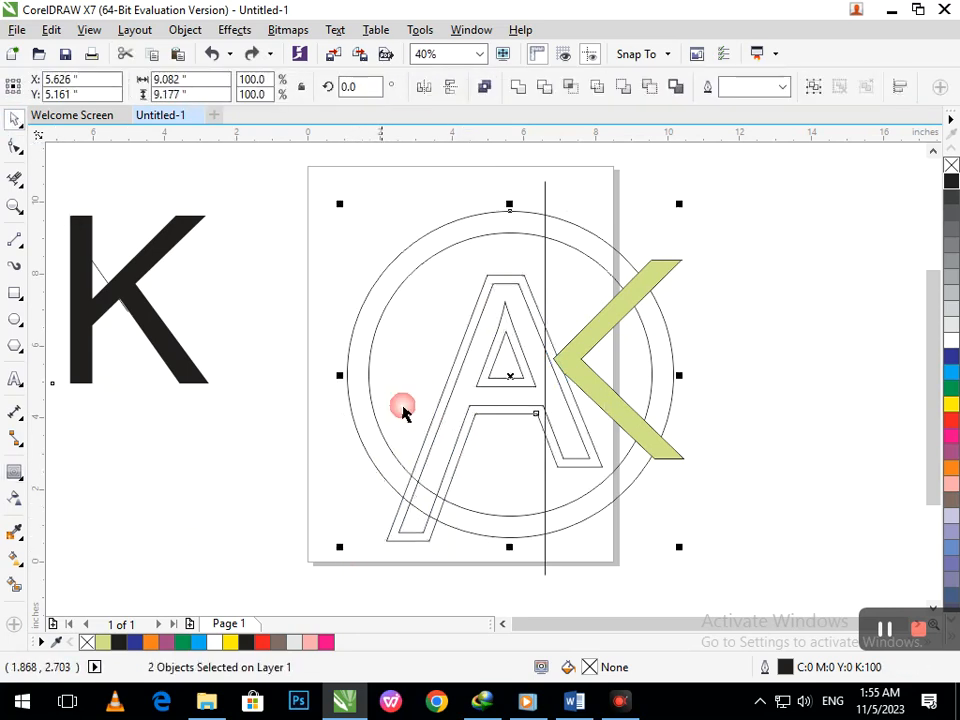
left_click(543, 90)
left_click(286, 478)
left_click_drag(386, 480, 287, 559)
key("ctrl+z")
key("Escape")
Step: Trim the inner circle with the A's outer contour shape and delete the contour shape
left_click_drag(399, 545, 420, 538)
left_click(429, 255, "shift")
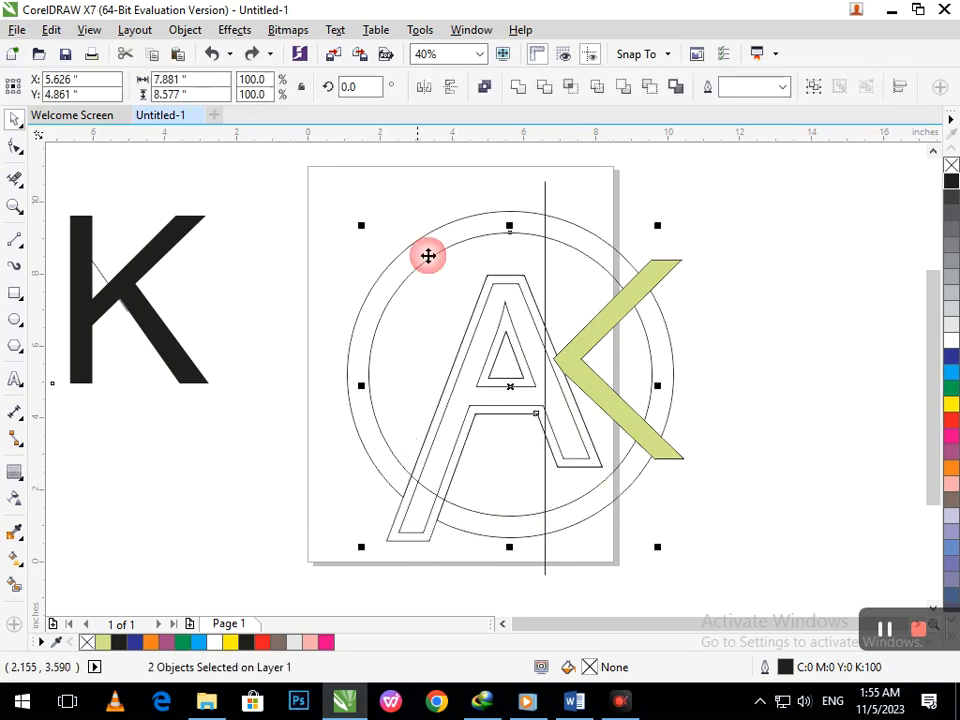
left_click(522, 89)
left_click(454, 158)
left_click(278, 343)
left_click_drag(393, 546, 213, 562)
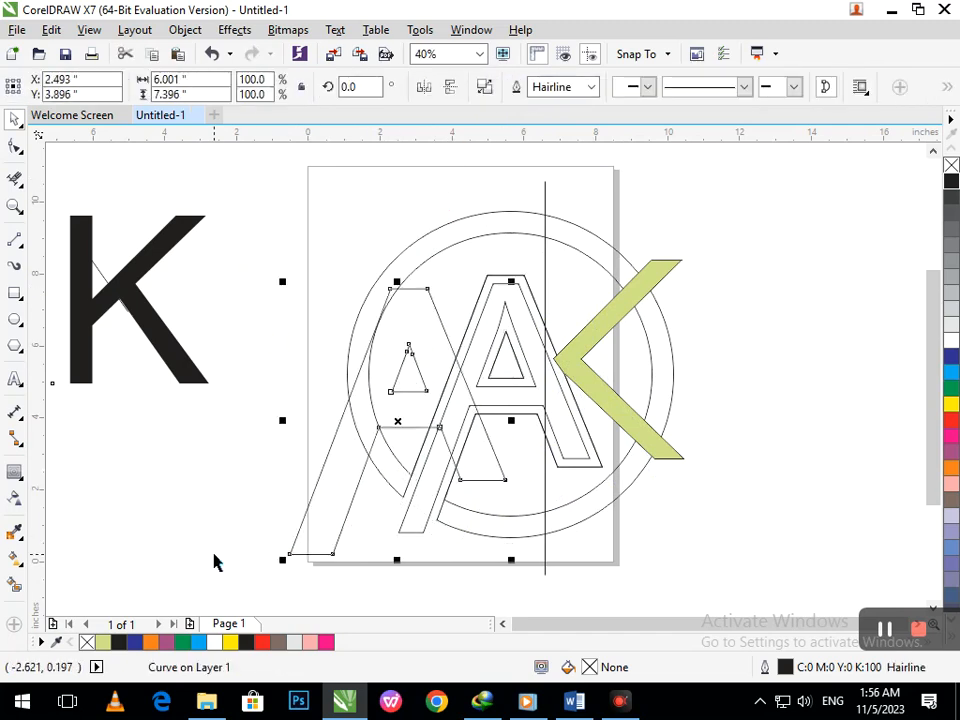
key("Delete")
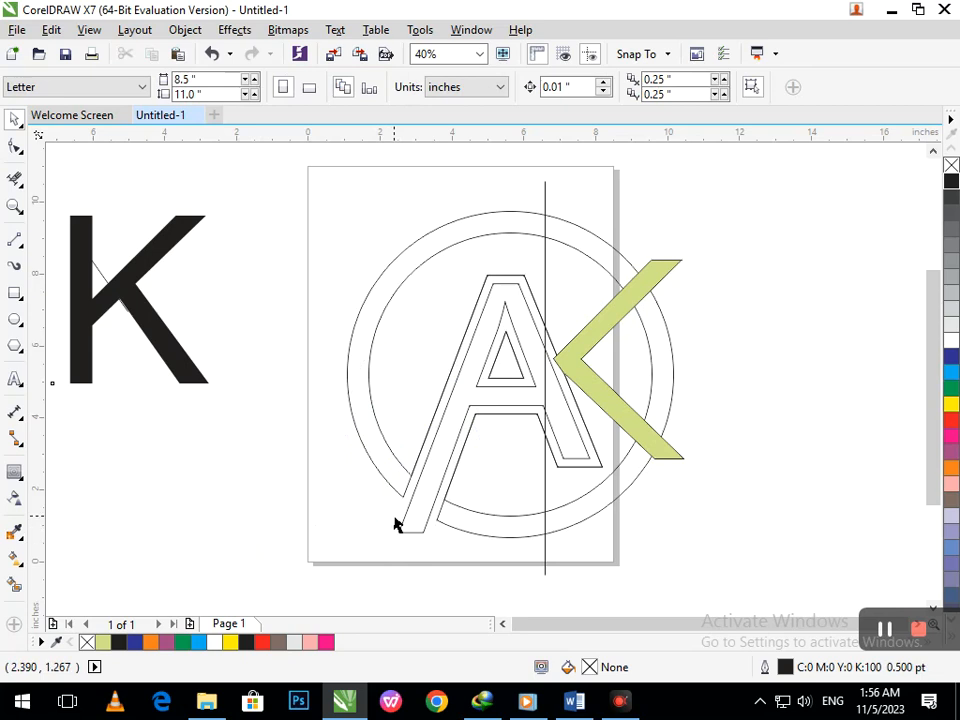
left_click_drag(415, 475, 24, 461)
left_click(379, 450)
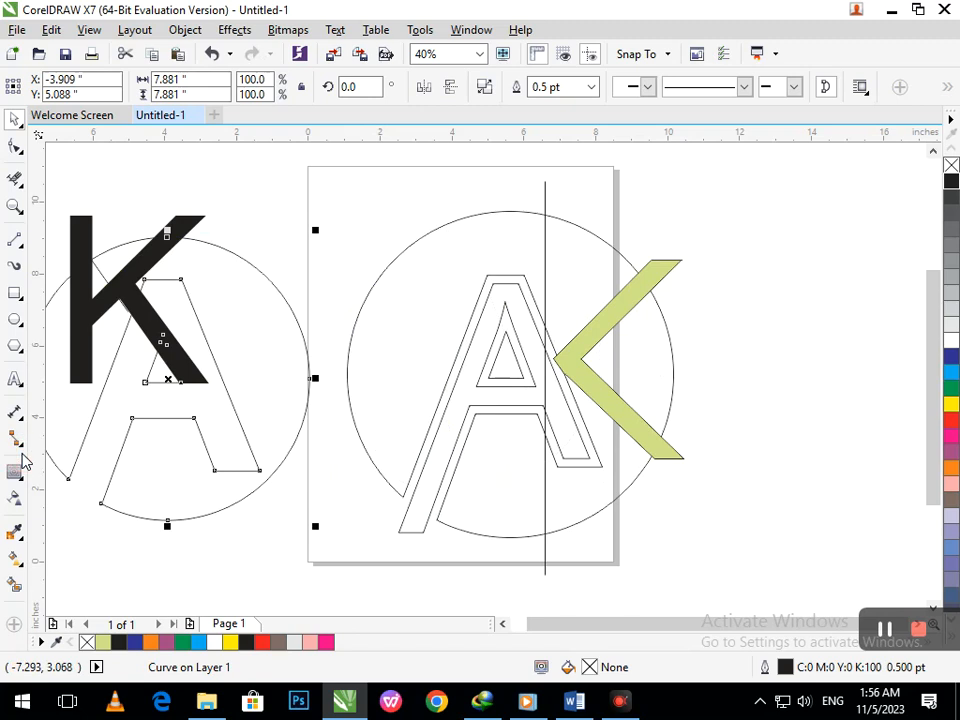
key("ctrl+z")
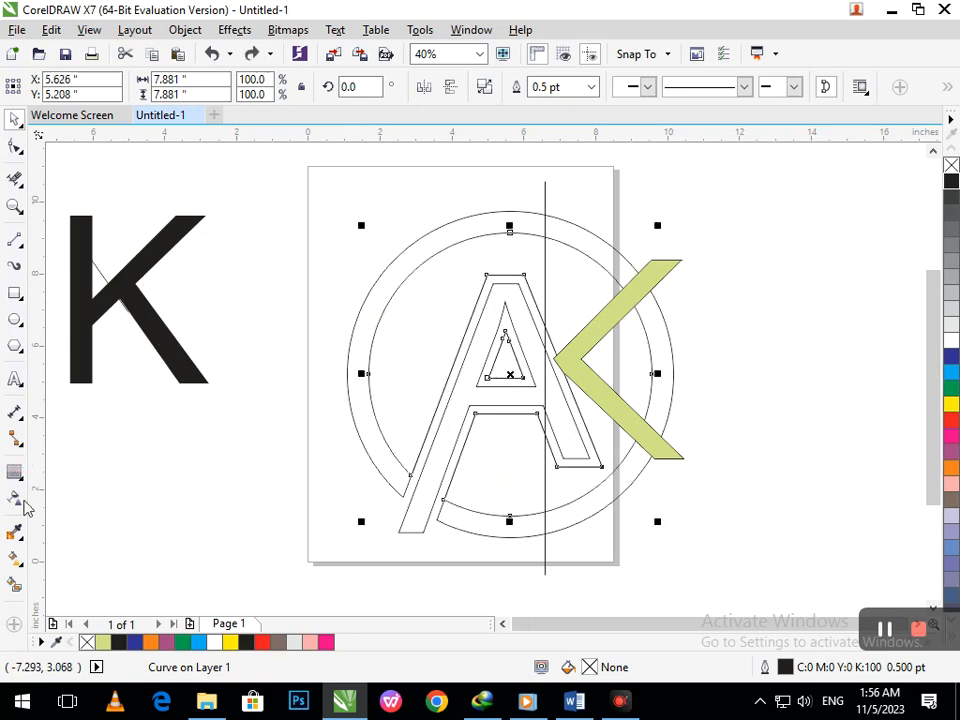
left_click(111, 568)
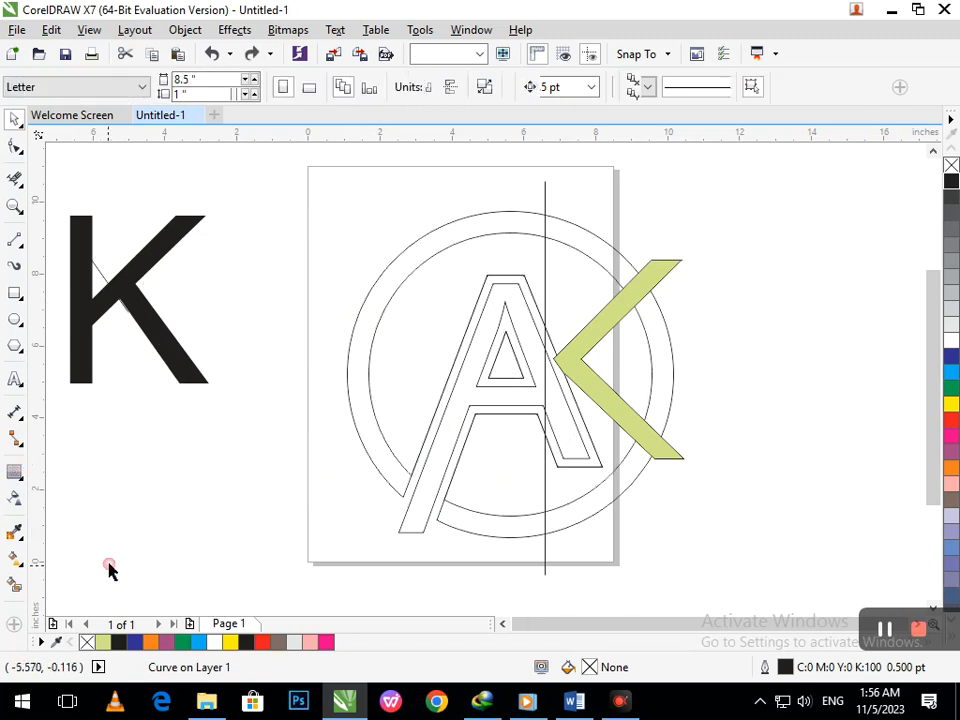
Step: Smart Fill the ring sections left of the vertical line and both parts of the A with light green
left_click(14, 584)
left_click(476, 520)
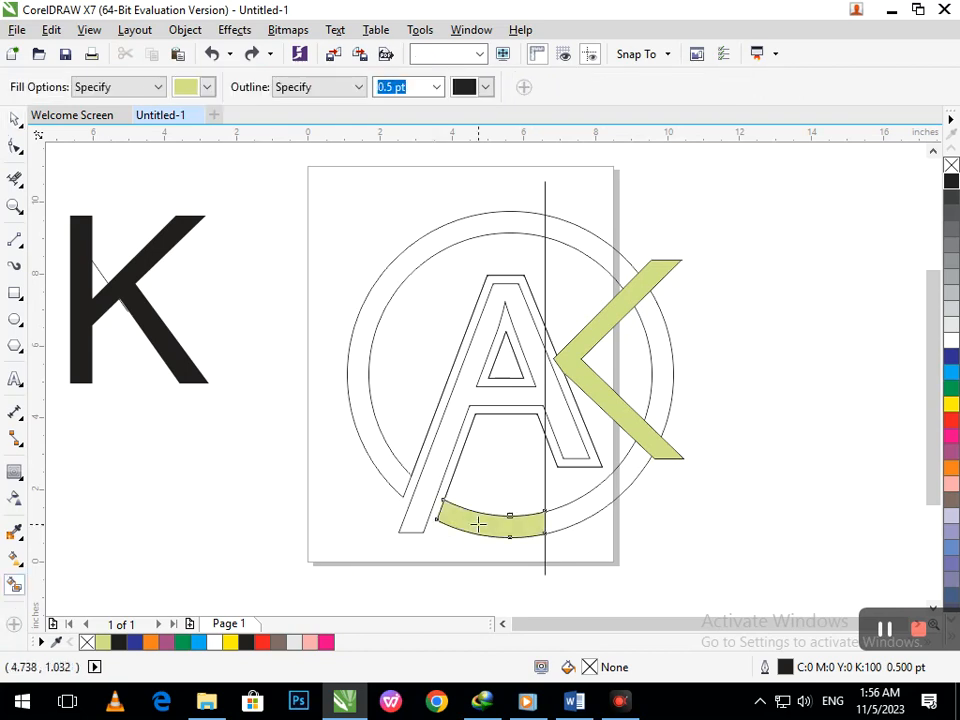
left_click(393, 472)
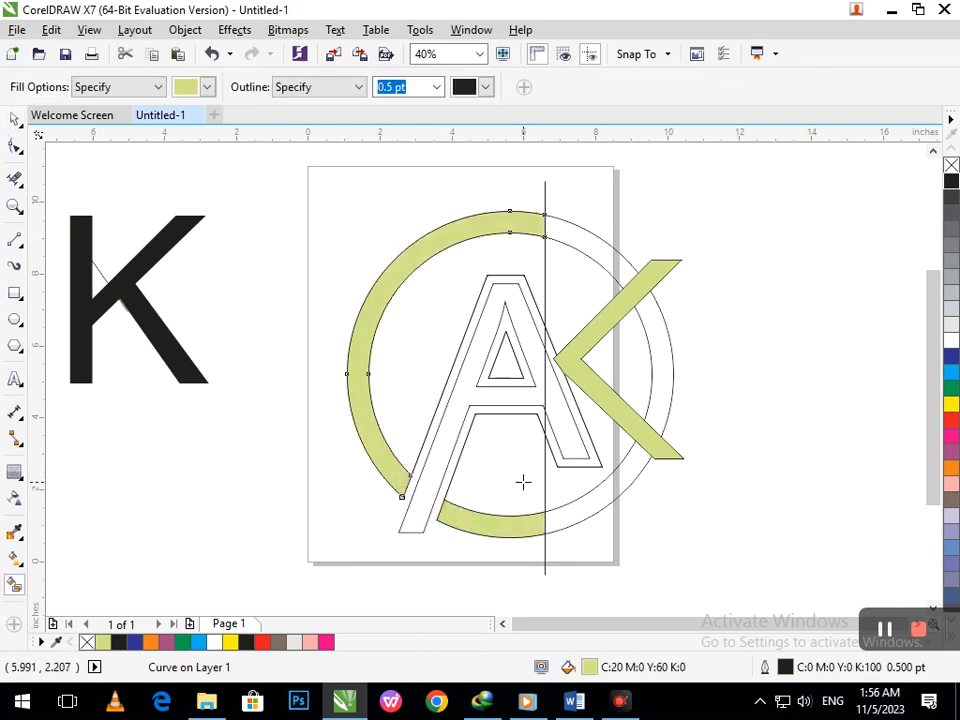
left_click(431, 463)
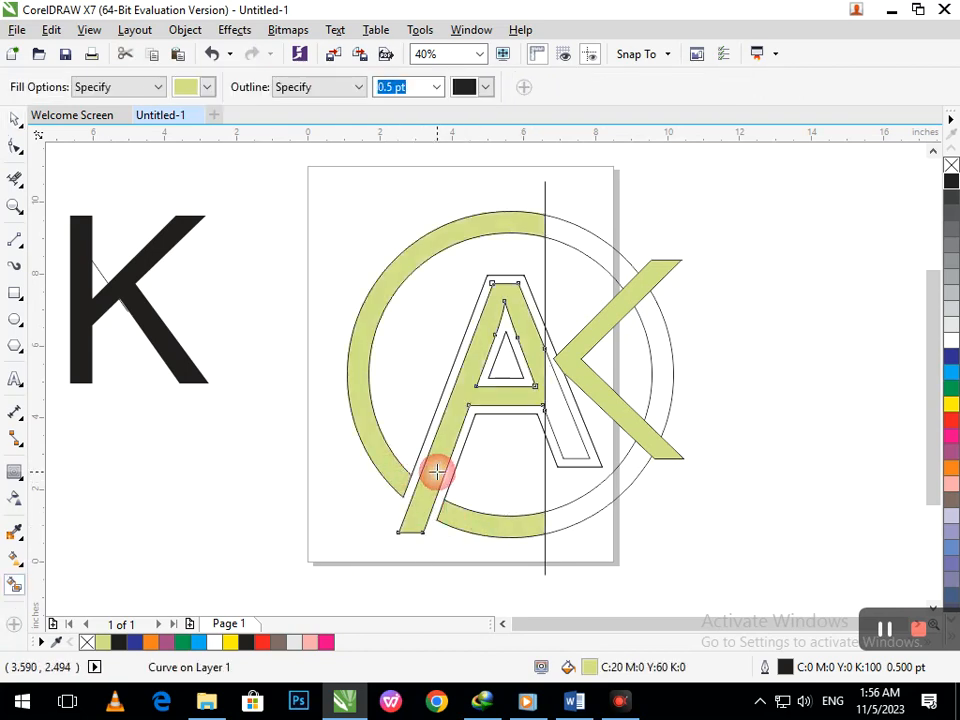
left_click(563, 428)
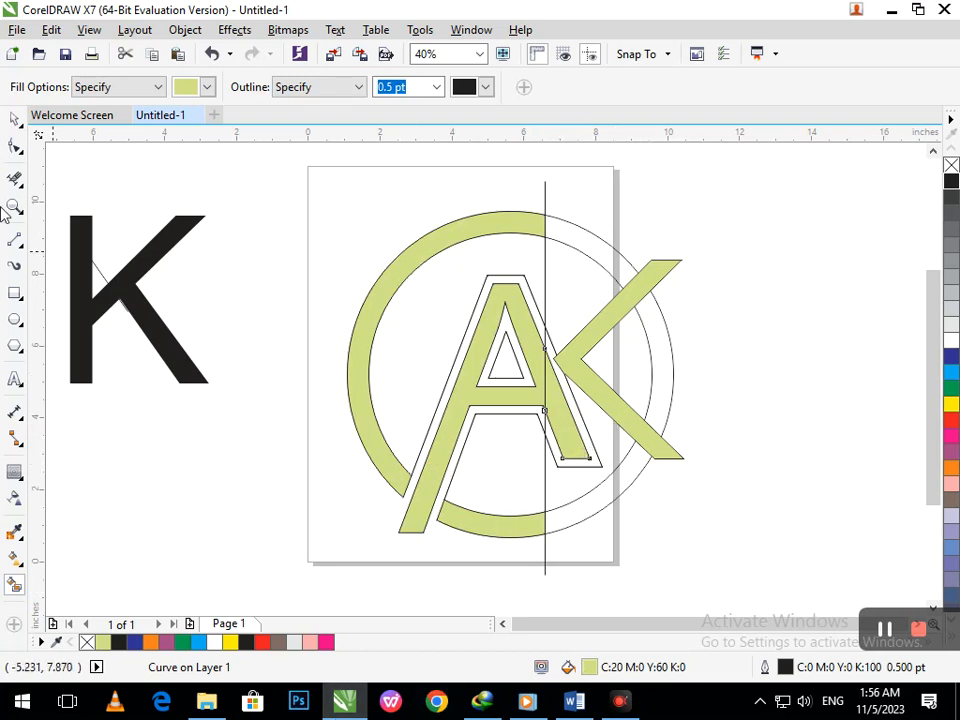
Step: Delete the unfilled circle arcs right of the vertical line and the A's outer side contour with Virtual Segment Delete
left_click(18, 181)
left_click_drag(648, 356, 682, 368)
left_click_drag(602, 467, 630, 509)
left_click_drag(606, 274, 633, 194)
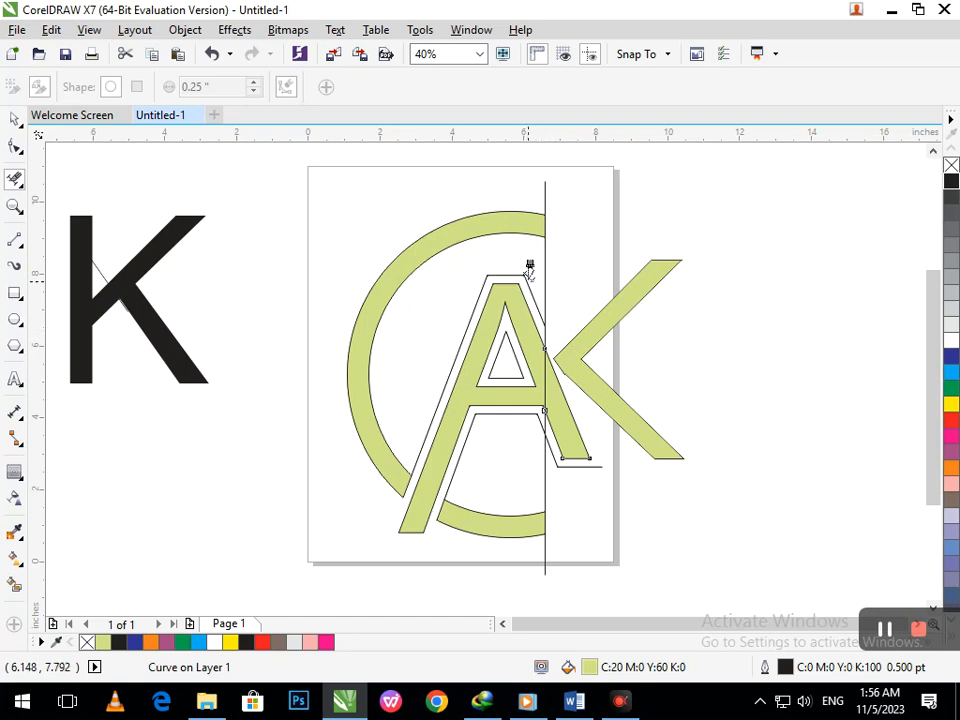
left_click(491, 272)
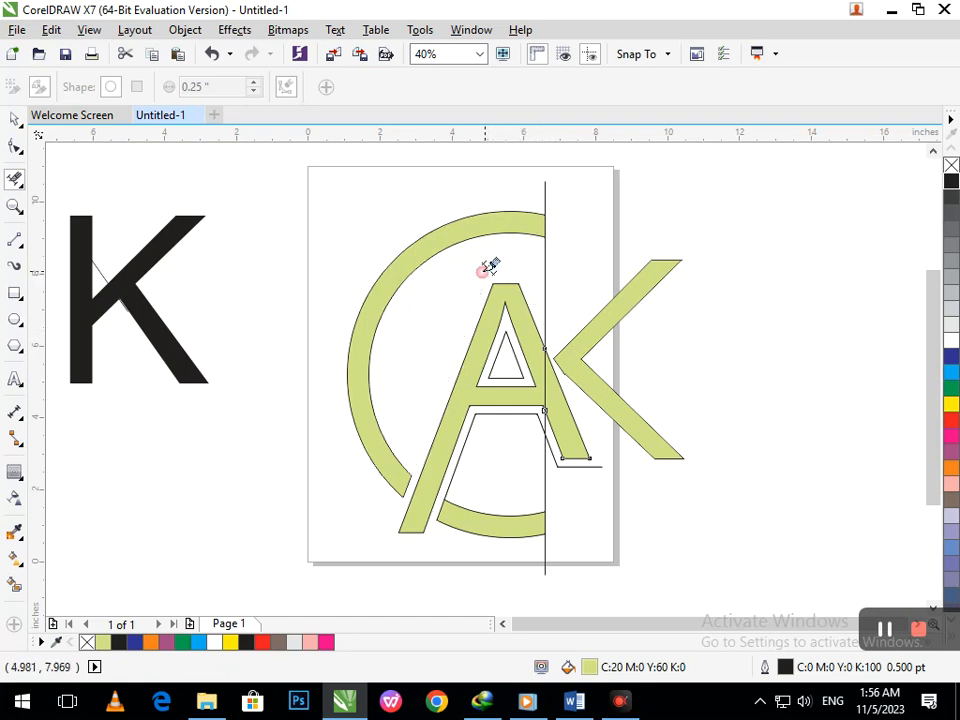
Step: Delete the contour segment below the A's crossbar and the triangular contour inside the A's opening
left_click(491, 413)
left_click(512, 377)
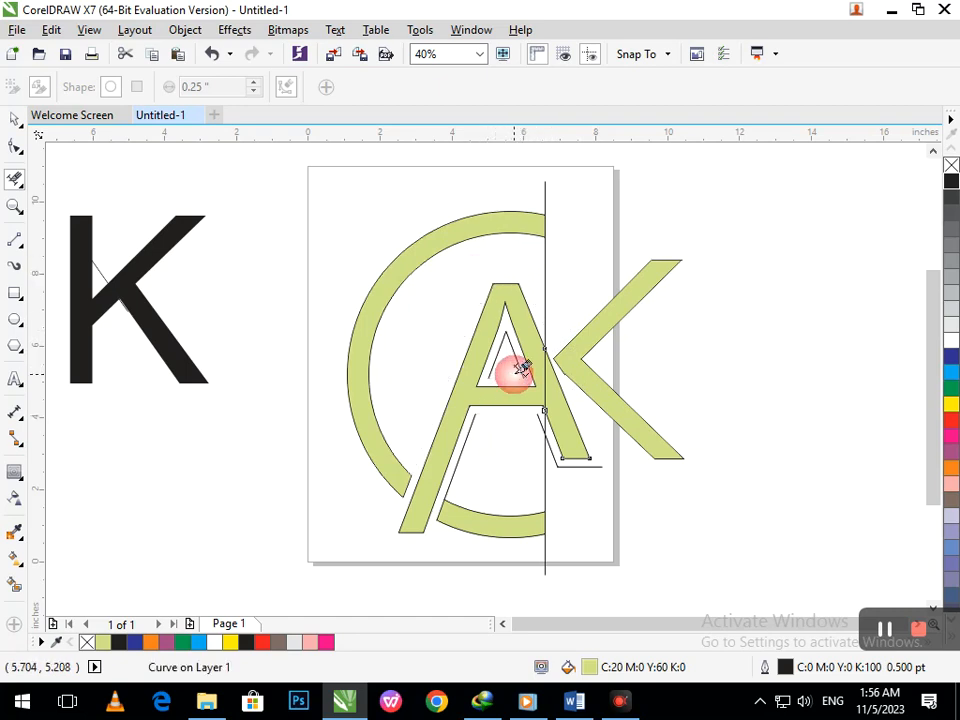
left_click(498, 349)
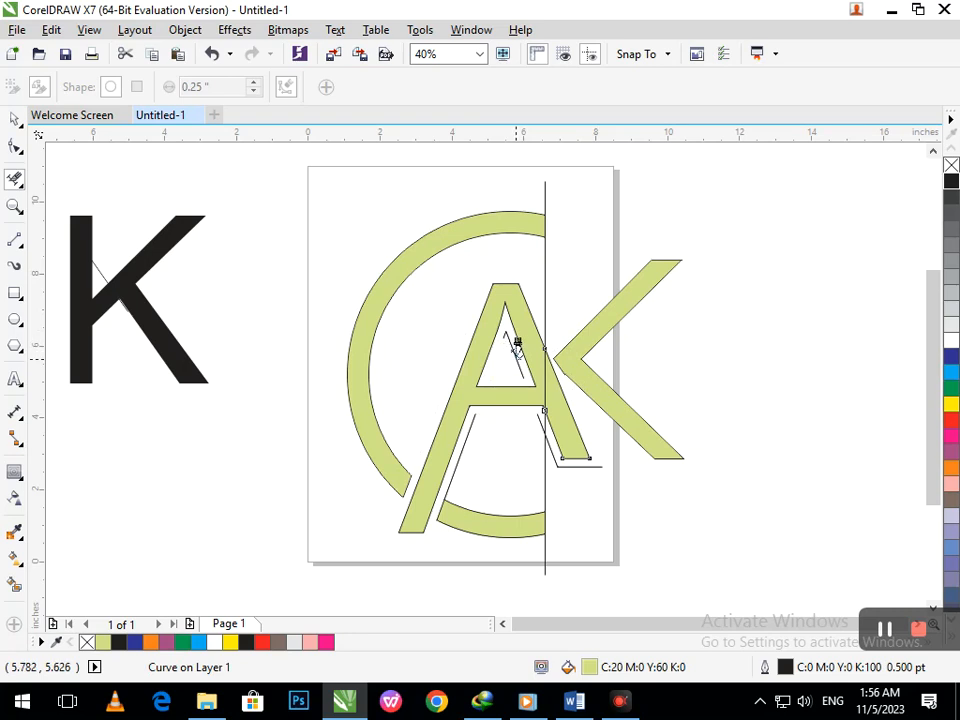
left_click(510, 358)
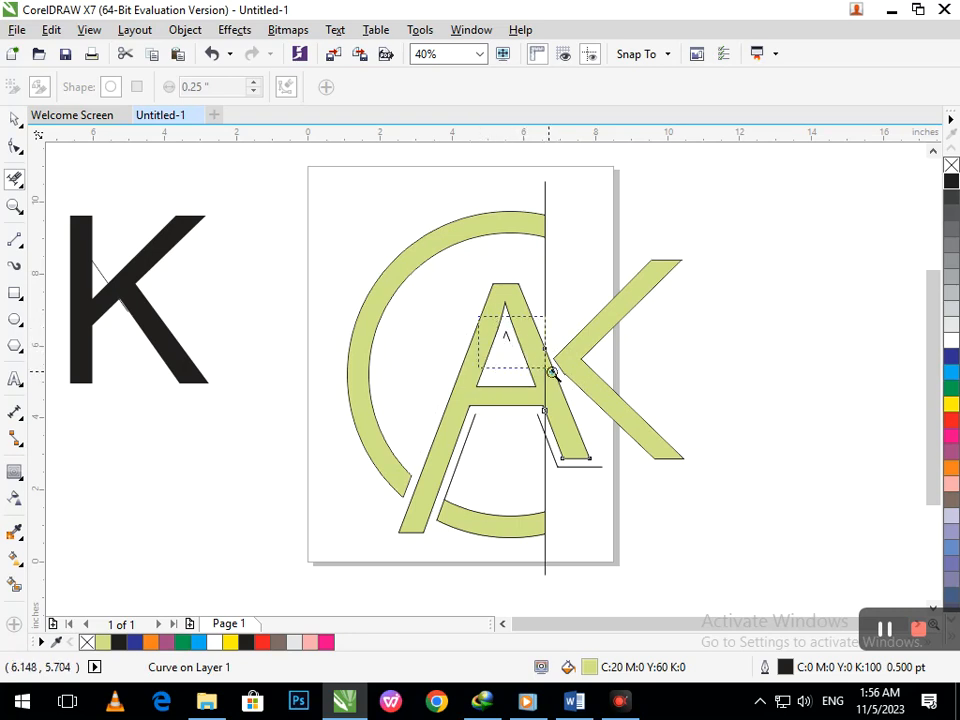
left_click_drag(552, 372, 558, 378)
left_click_drag(403, 278, 403, 372)
left_click_drag(364, 255, 452, 340)
key("F3")
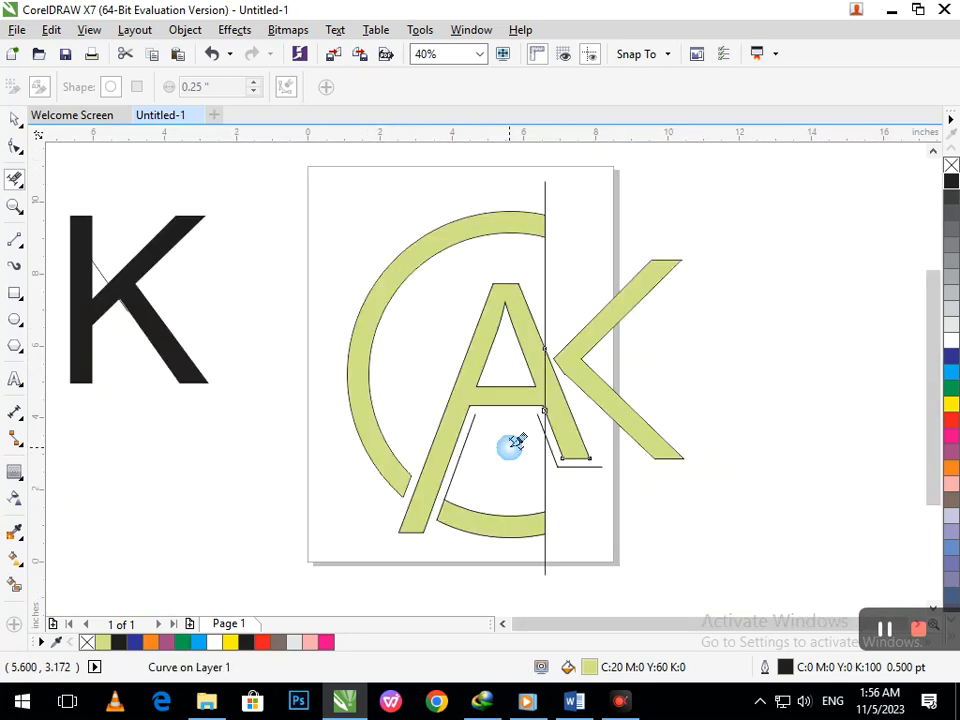
Step: Delete the remaining contour segments around the A's legs and the lower end of the vertical line
left_click(585, 462)
left_click_drag(540, 556, 600, 610)
left_click(465, 443)
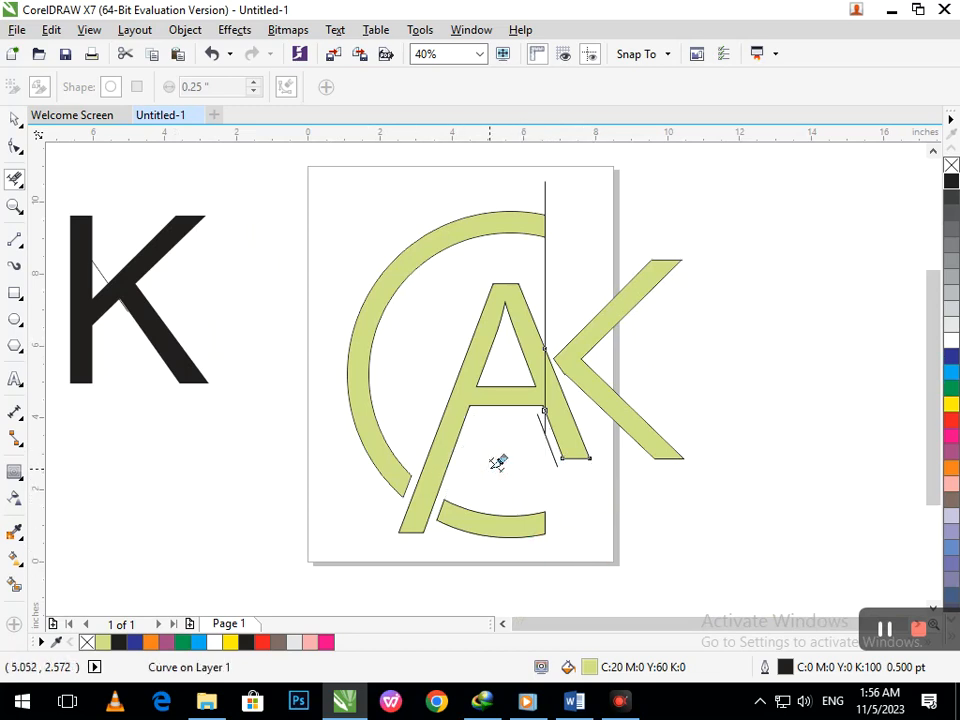
scroll(513, 388, "up", 4)
left_click(515, 510)
Step: Try to delete the vertical segment between the A's two parts and undo the deletion
left_click(509, 278)
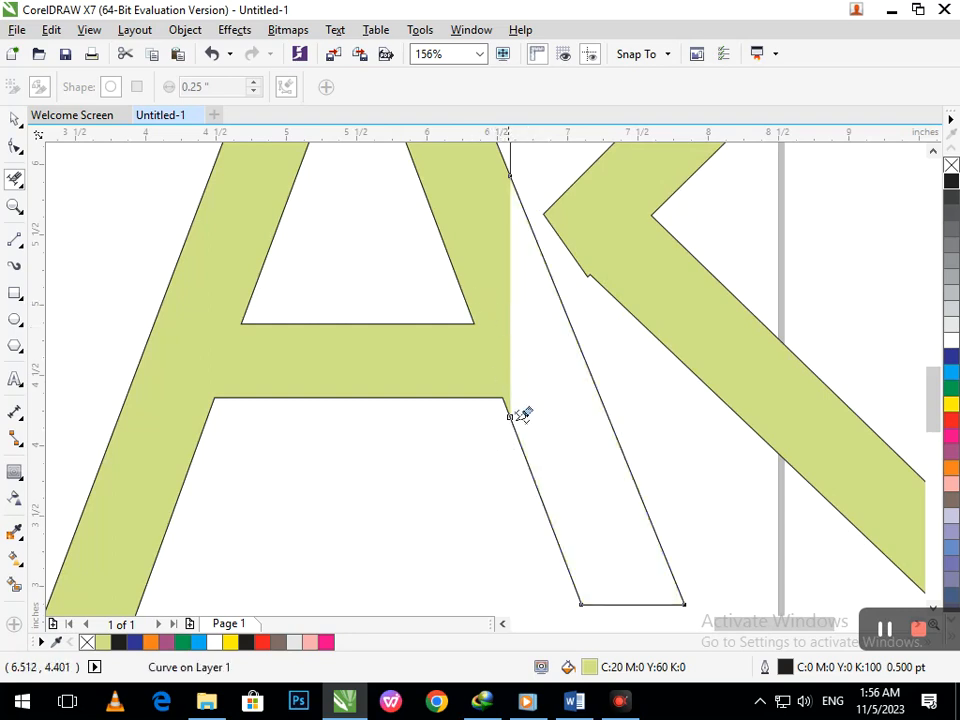
key("ctrl+z")
scroll(540, 414, "down", 4)
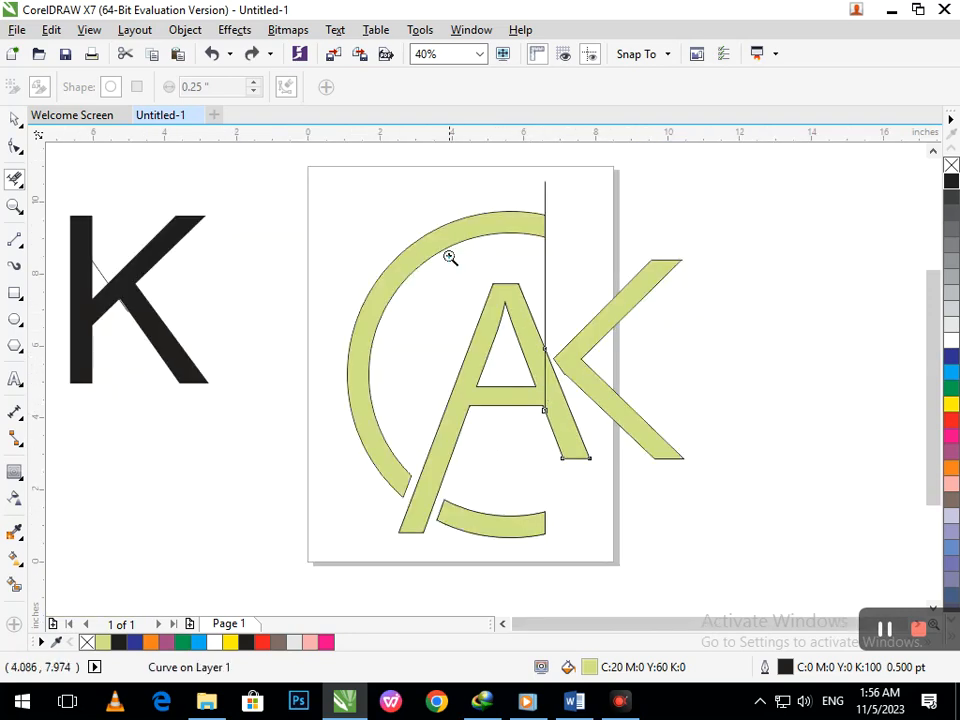
Step: Delete the remaining vertical line running from above the ring down to the A
scroll(626, 369, "up", 3)
left_click(427, 272)
scroll(457, 370, "down", 3)
left_click(541, 215)
left_click(568, 343)
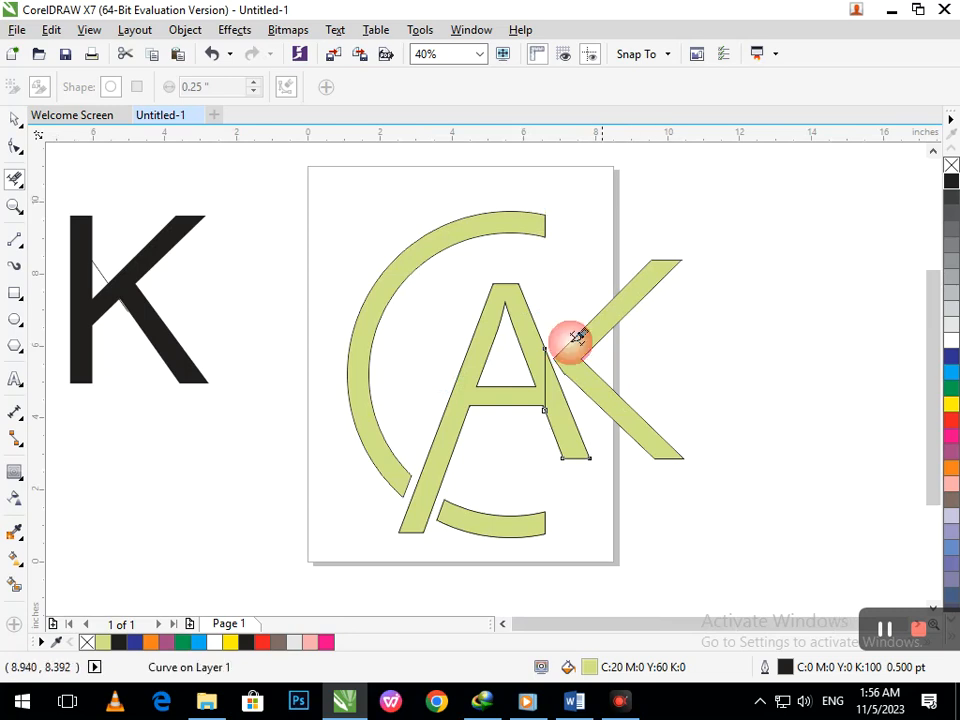
Step: Weld the A's right leg to the rest of the letter so it forms one shape
left_click(14, 119)
left_click(122, 465)
left_click(568, 437)
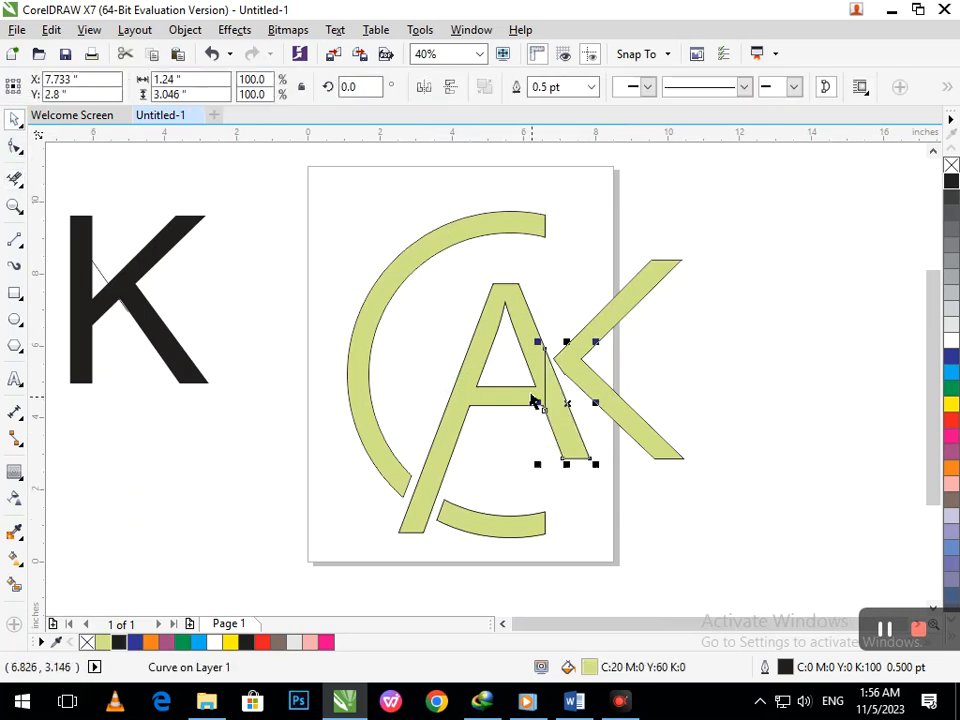
left_click(523, 328, "shift")
left_click(517, 87)
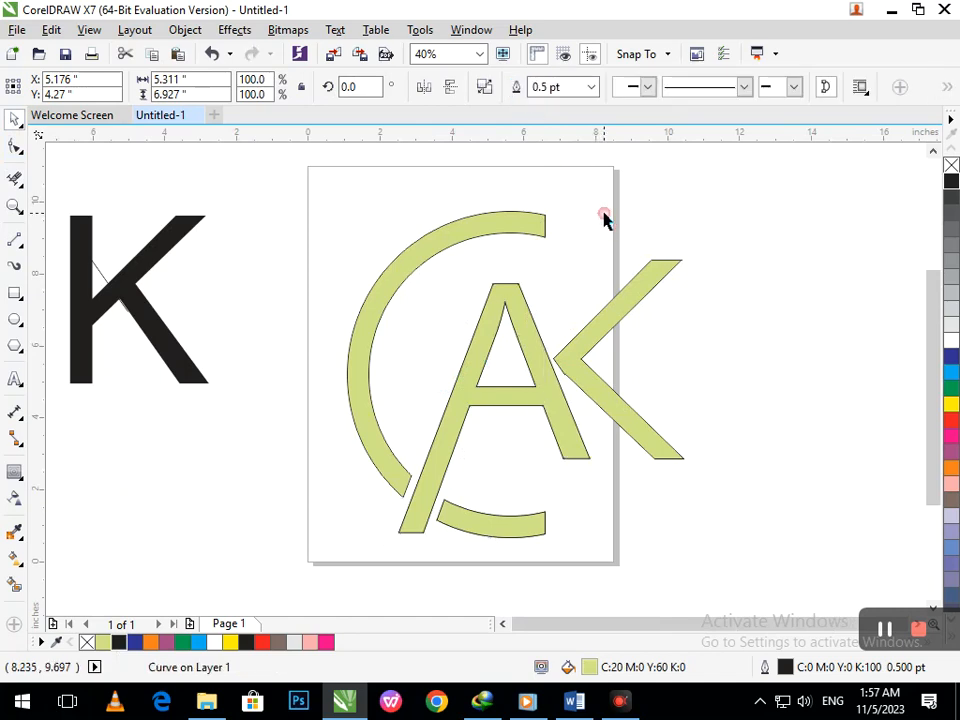
left_click(604, 216)
Step: Fill the K's arms with blue (C:100 M:100 Y:0 K:0)
left_click(618, 423)
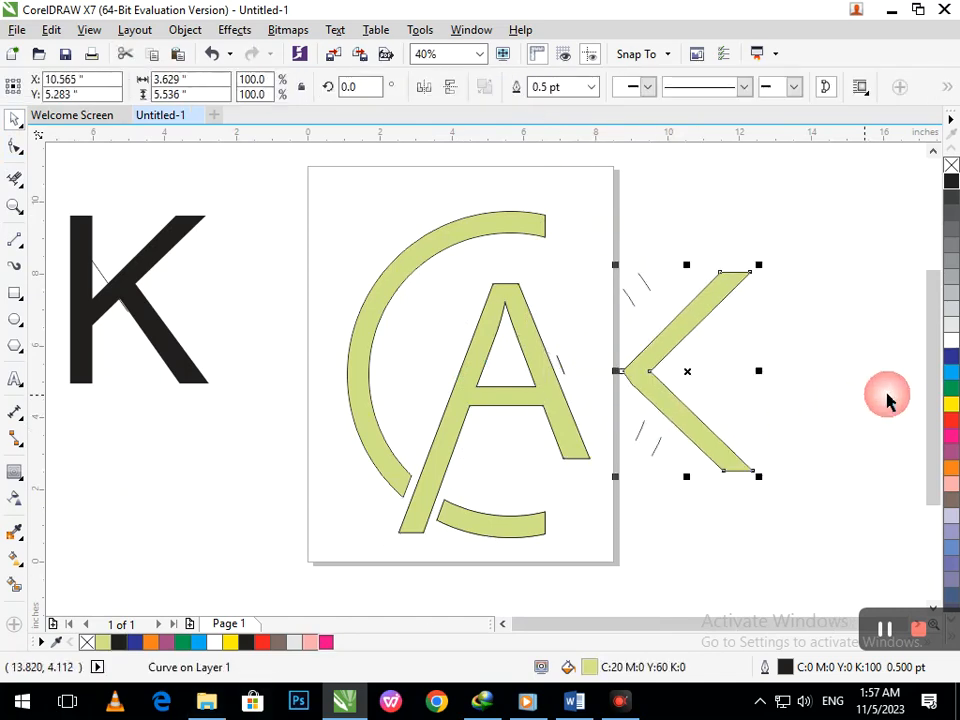
left_click(950, 357)
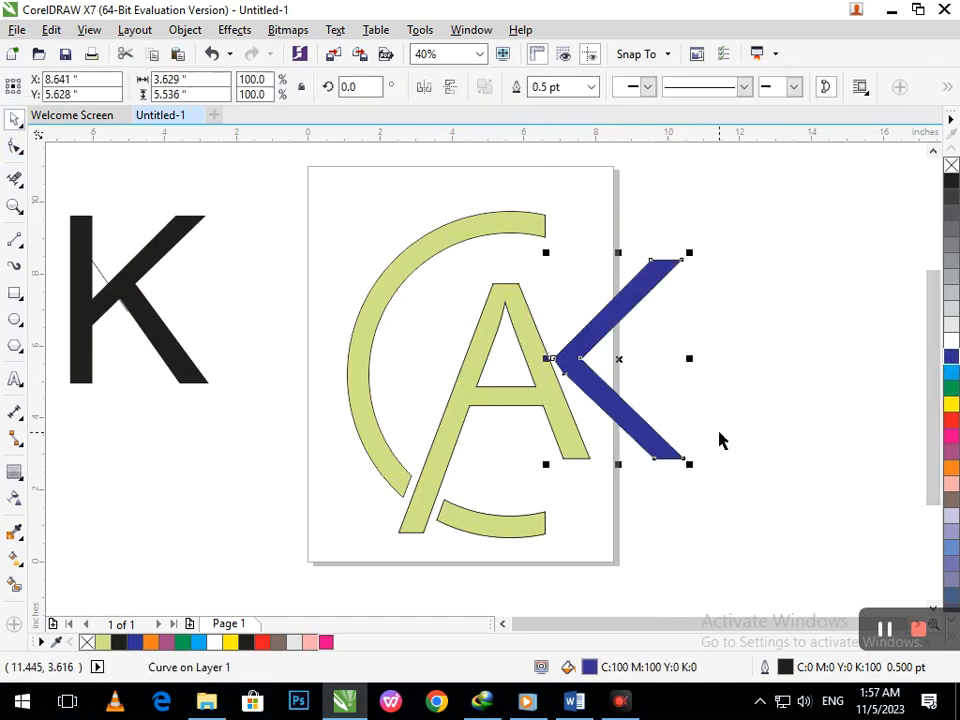
left_click(549, 489)
scroll(614, 532, "down", 2)
left_click(529, 446)
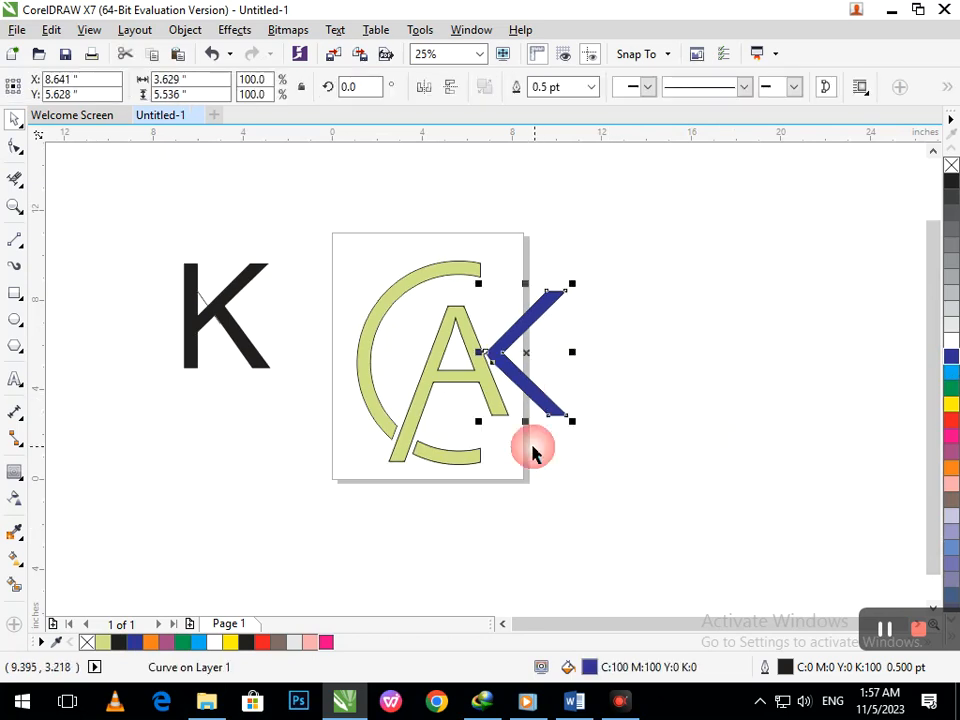
Step: Scale the K's arms to about 94.4%, roughly 3.43 by 5.23 inches, keeping their corner against the A
left_click_drag(482, 424, 493, 420)
mouse_move(540, 386)
left_mouse_down()
mouse_move(521, 381)
mouse_move(519, 397)
mouse_move(553, 422)
mouse_move(533, 396)
left_mouse_up()
left_click(548, 438)
left_click(534, 403)
left_click(534, 403)
left_click(535, 485)
left_click(540, 462)
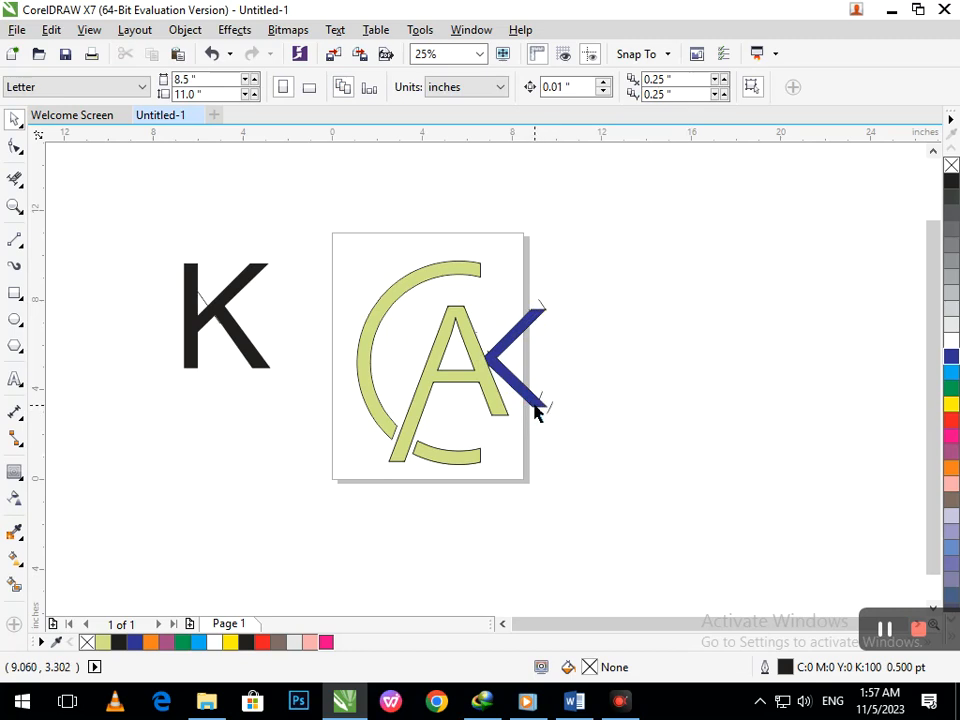
left_click(540, 405)
left_click_drag(552, 411, 566, 429)
key("Right")
key("Right")
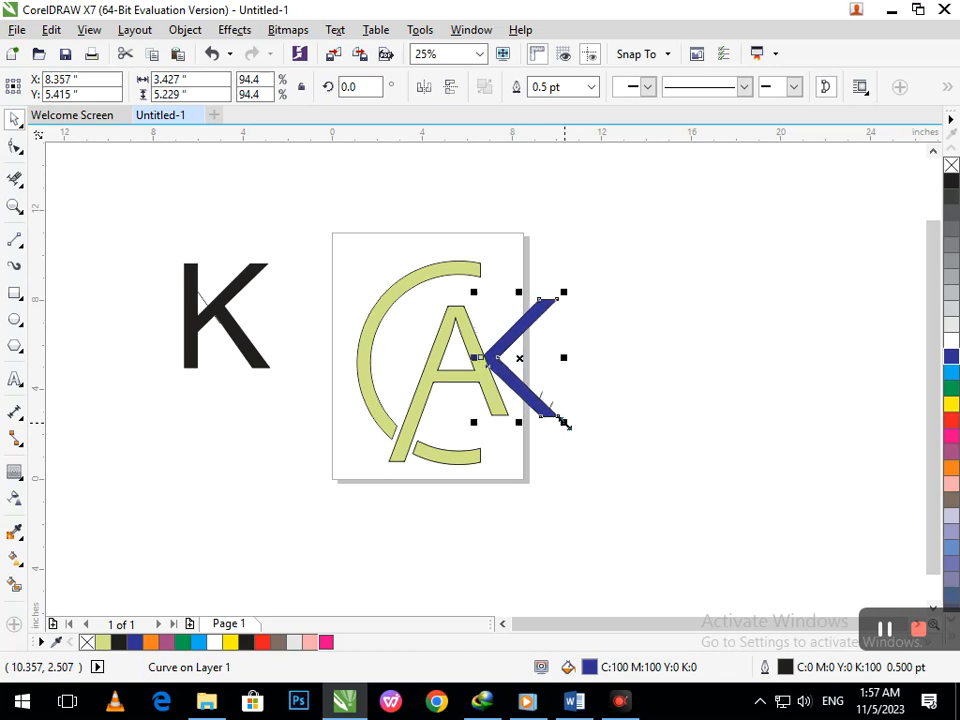
Step: Delete the stray short lines around the K's arms
left_click(574, 480)
left_click(551, 404)
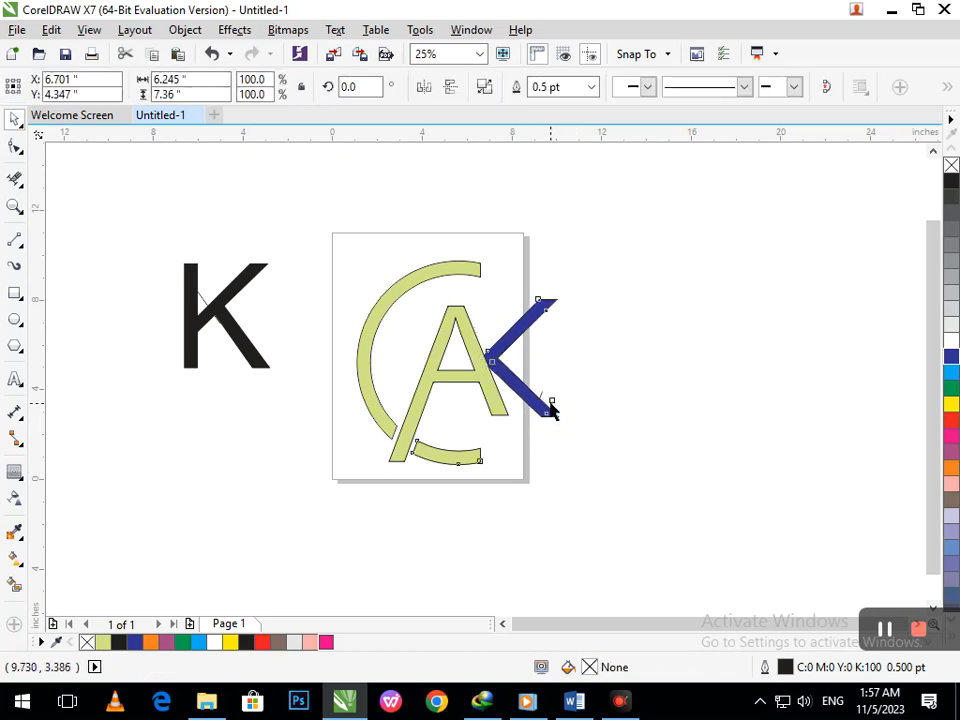
left_click(540, 399)
left_click(542, 392)
left_click(524, 355)
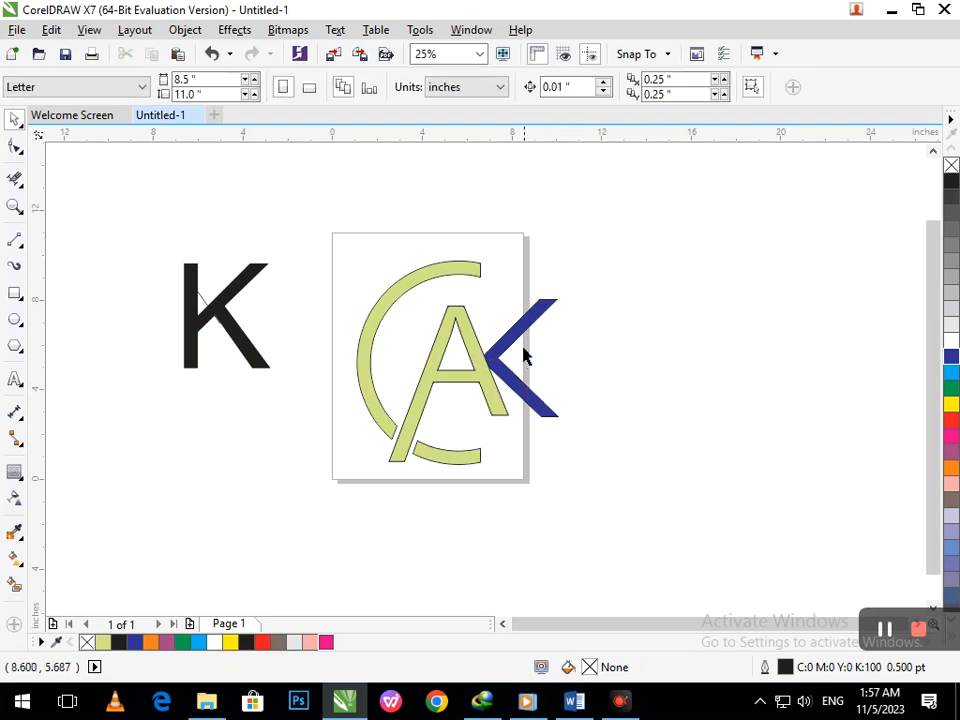
Step: Fill the A with black (C:0 M:0 Y:0 K:100)
left_click(574, 485)
left_click(489, 390)
left_click(951, 186)
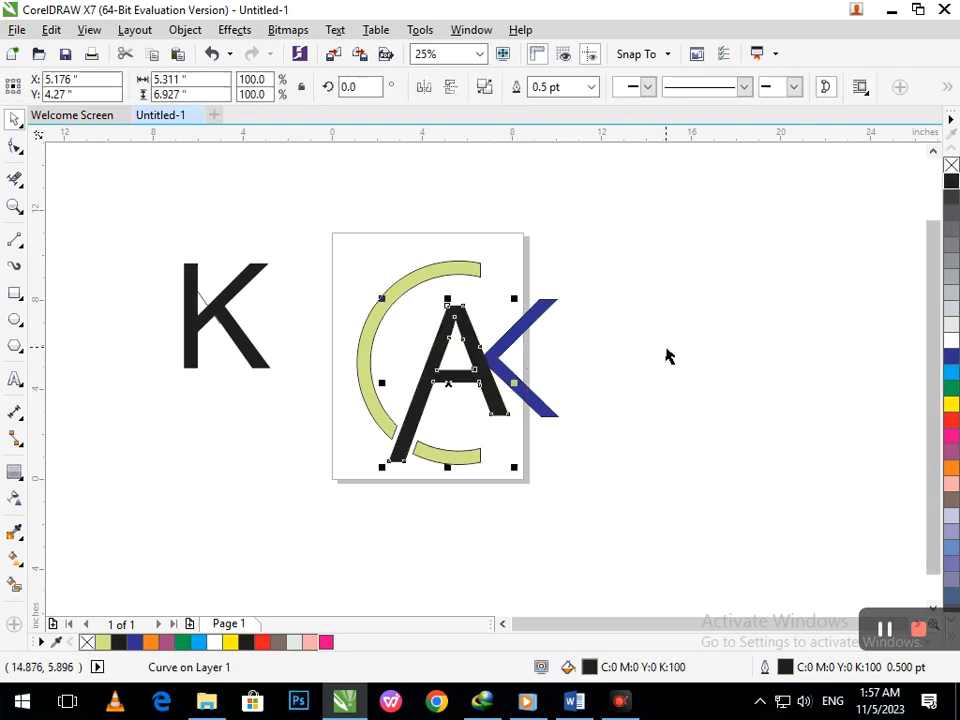
left_click(621, 387)
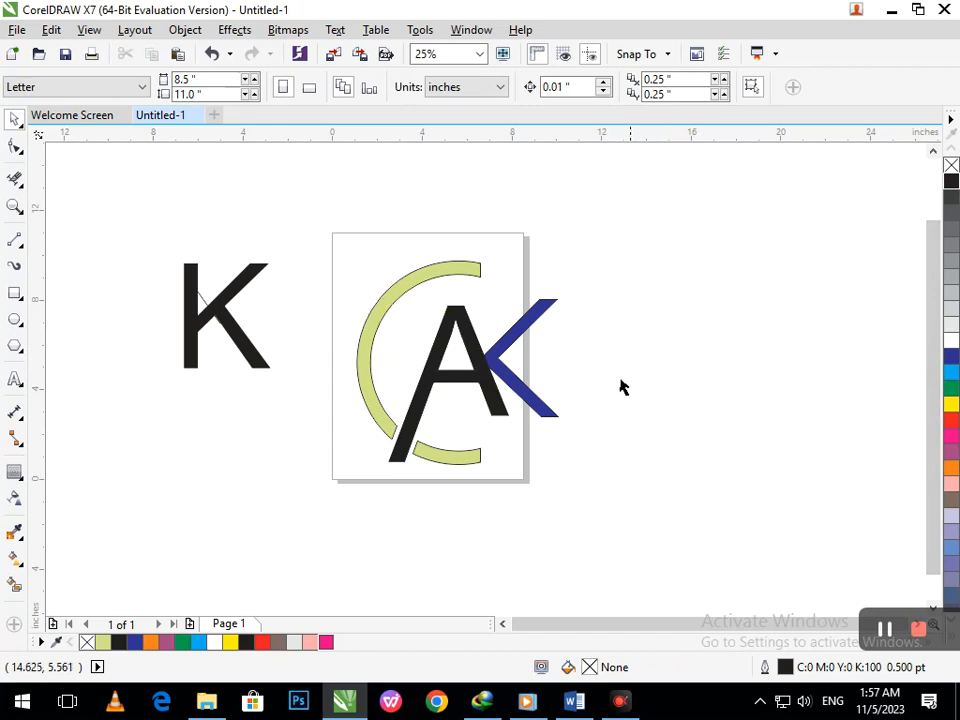
Step: Fill both ring sections with purple (C:20 M:80 Y:0 K:20)
left_click(459, 469)
left_click(450, 270, "shift")
left_click(951, 453)
Step: Delete the leftover black K and its thin line beside the page
left_click(615, 467)
left_click_drag(137, 224, 294, 414)
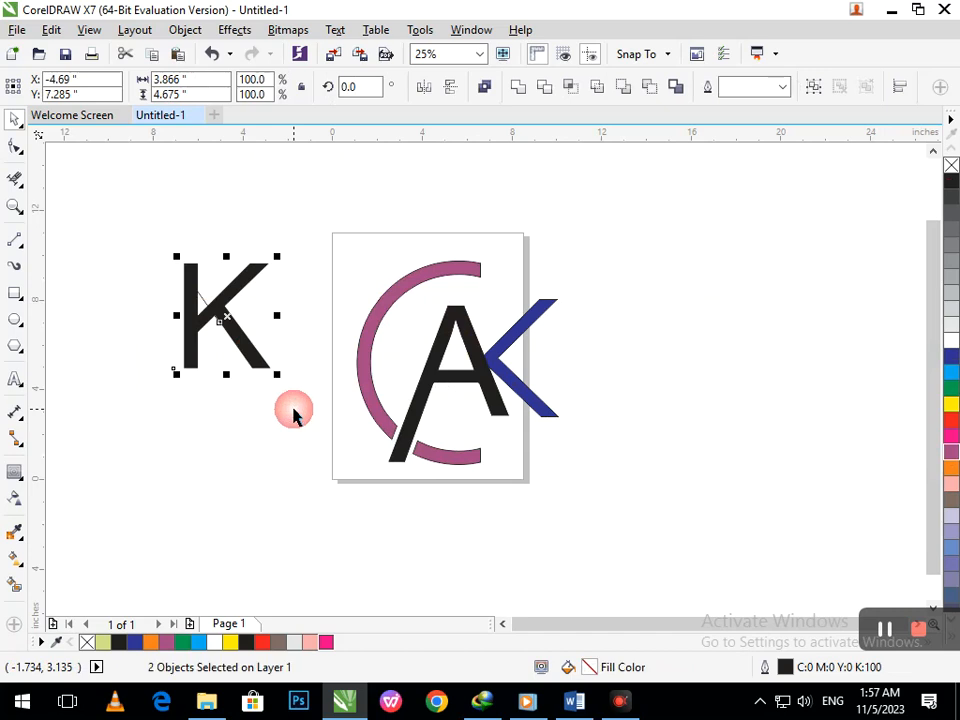
key("Delete")
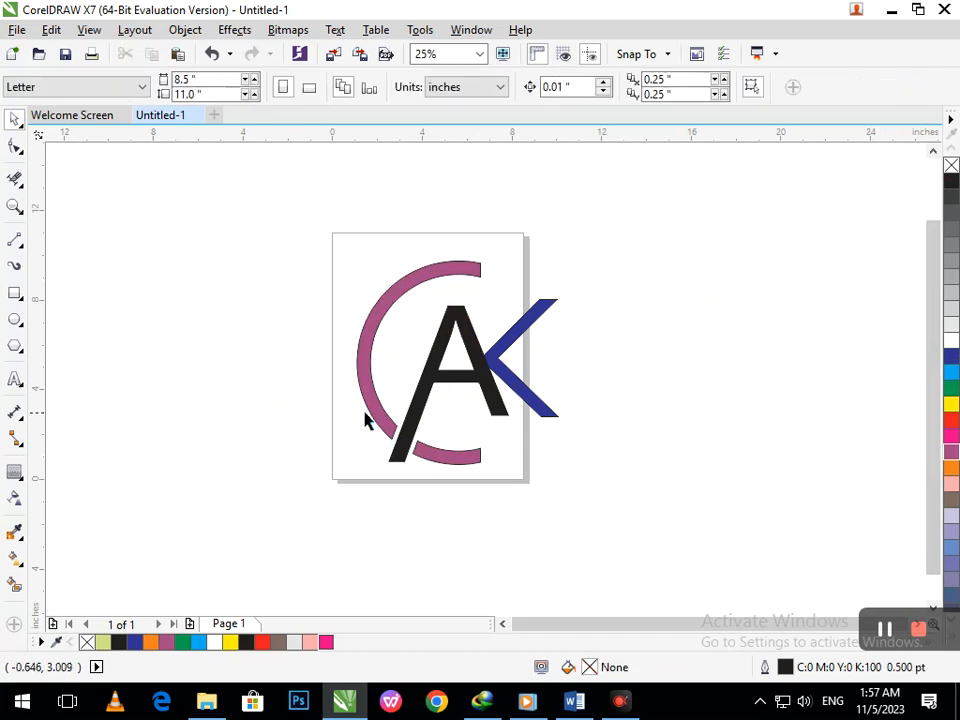
Step: Compare magenta, red and blue fills on the K's arms and settle on red (C:0 M:100 Y:100 K:0)
left_click(546, 404)
left_click(951, 436)
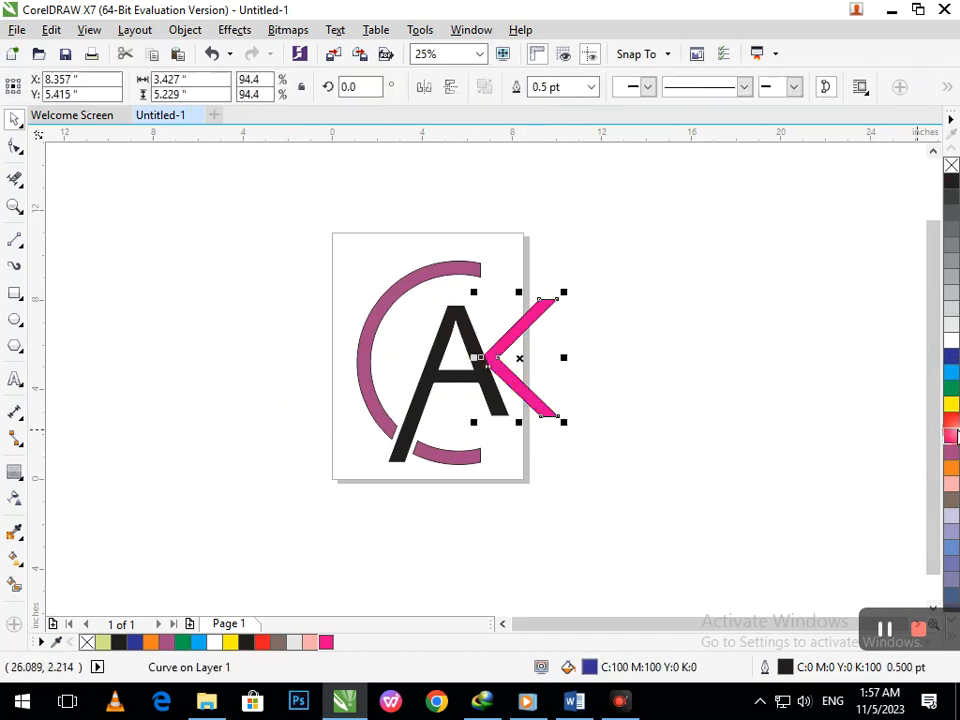
left_click(951, 418)
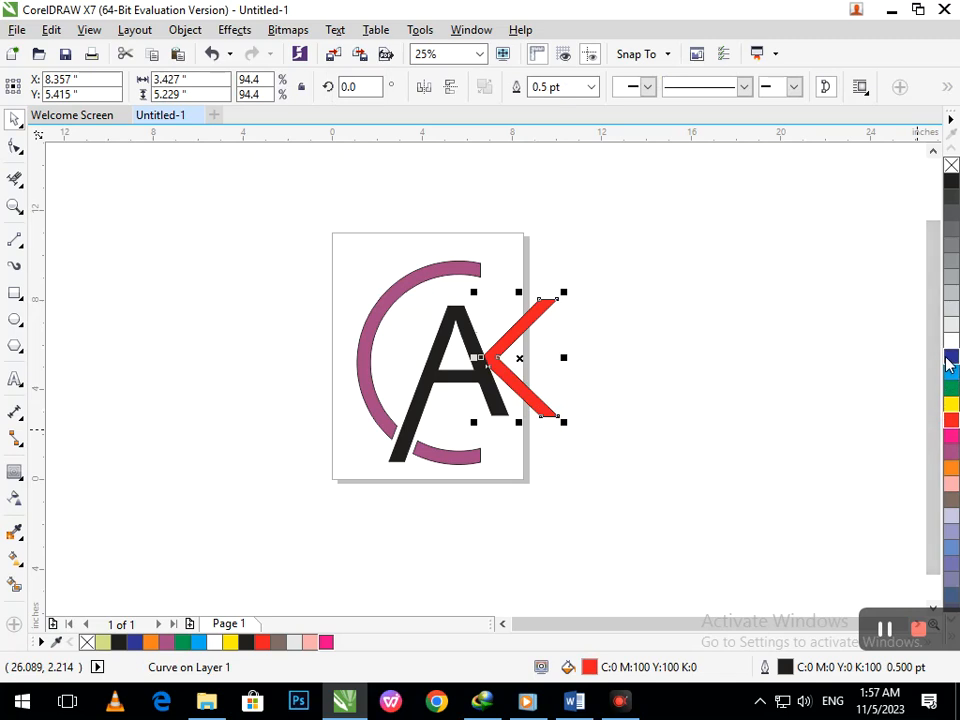
left_click(951, 356)
left_click(951, 436)
left_click(951, 418)
left_click(673, 430)
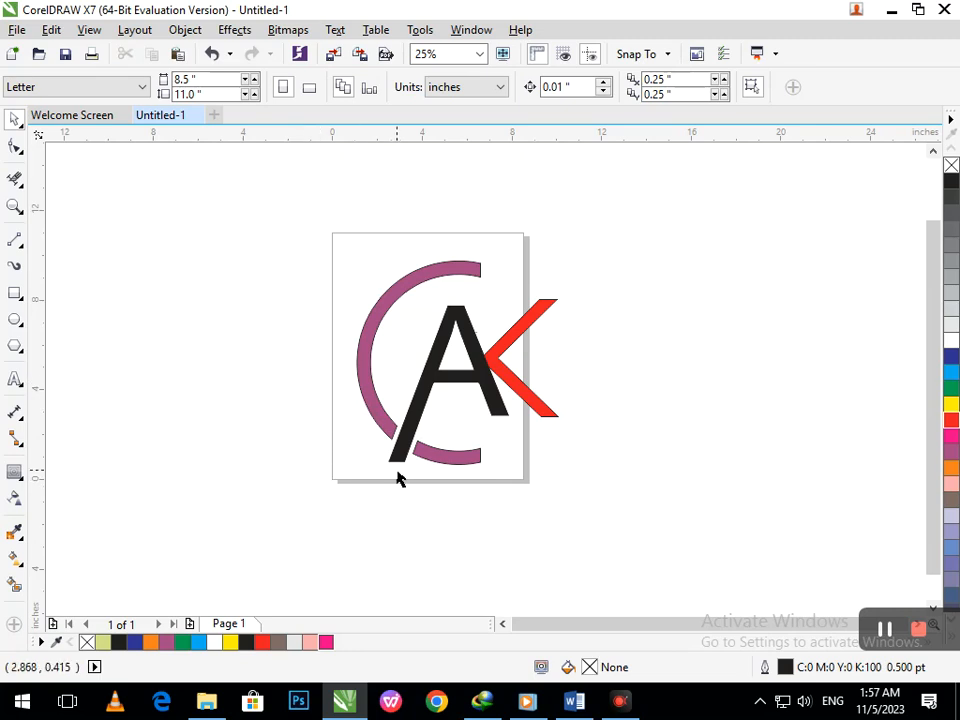
Step: Move the whole logo off the page to an empty area up and to the left
left_click_drag(264, 229, 597, 539)
scroll(508, 493, "down", 4)
left_click_drag(470, 379, 197, 278)
left_click(135, 221)
scroll(268, 326, "up", 4)
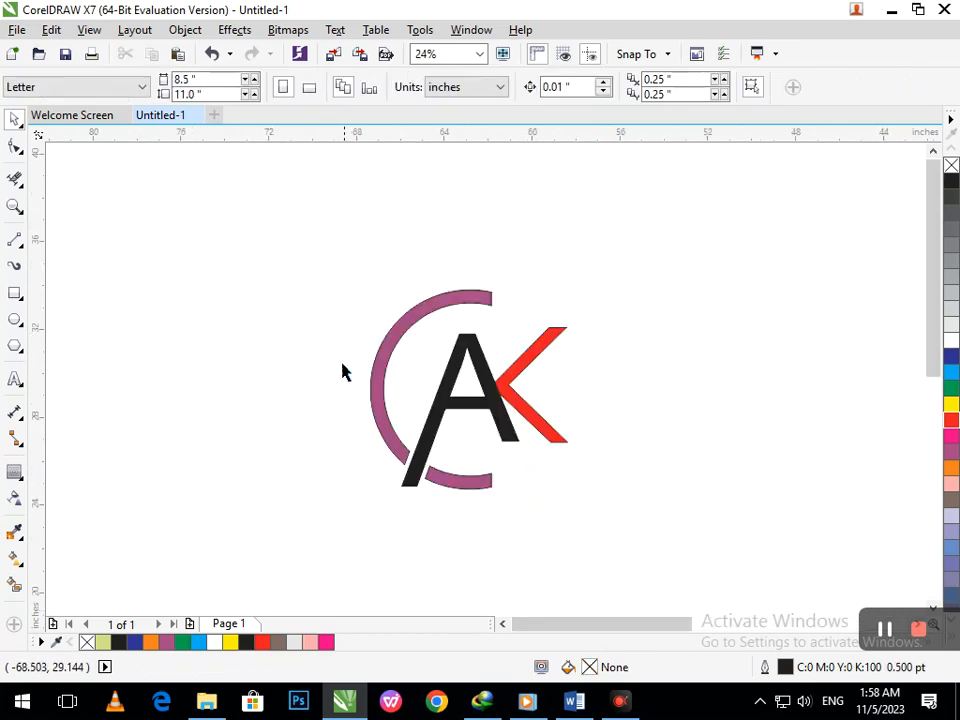
Step: Enlarge the whole logo proportionally to about 118.5%
key("ctrl+a")
left_click_drag(360, 504, 344, 513)
left_click(448, 574)
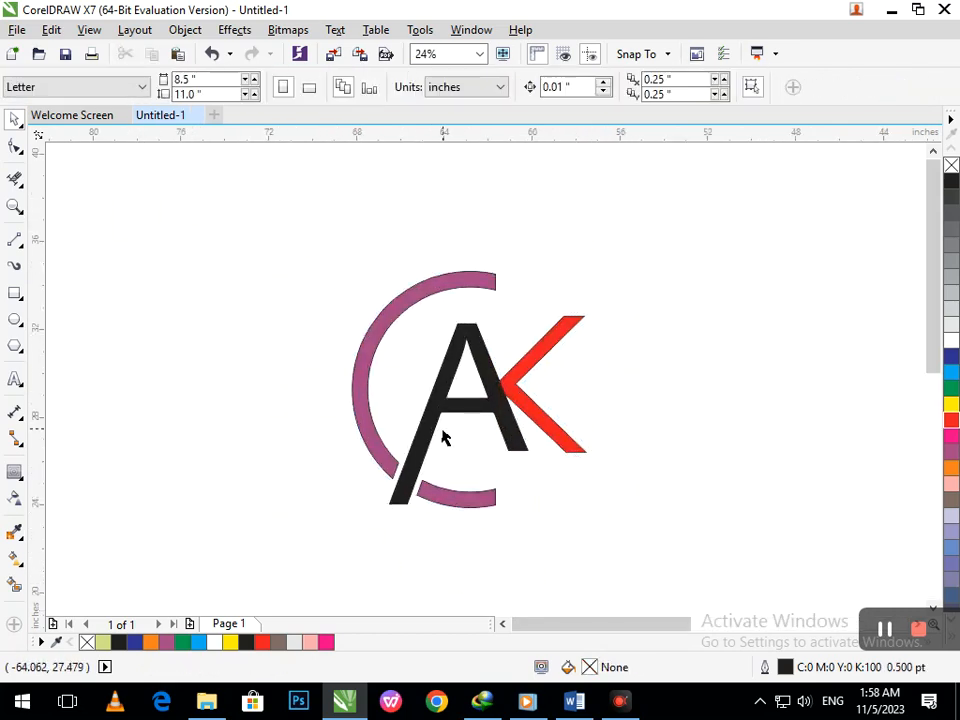
Step: Fill the A with blue
left_click(574, 423)
left_click(951, 356)
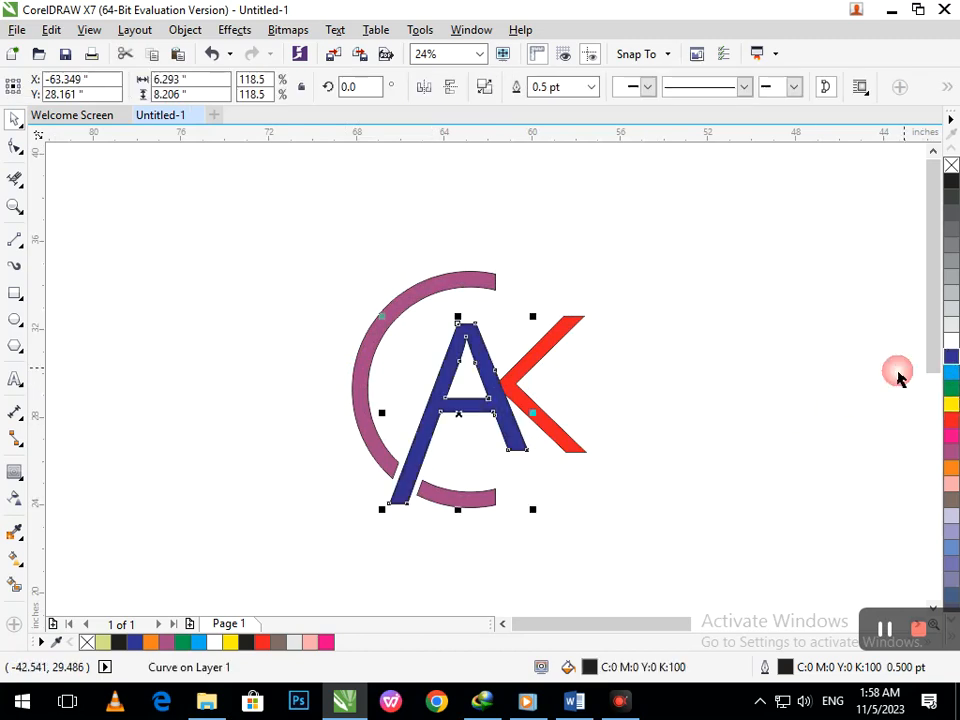
left_click(682, 445)
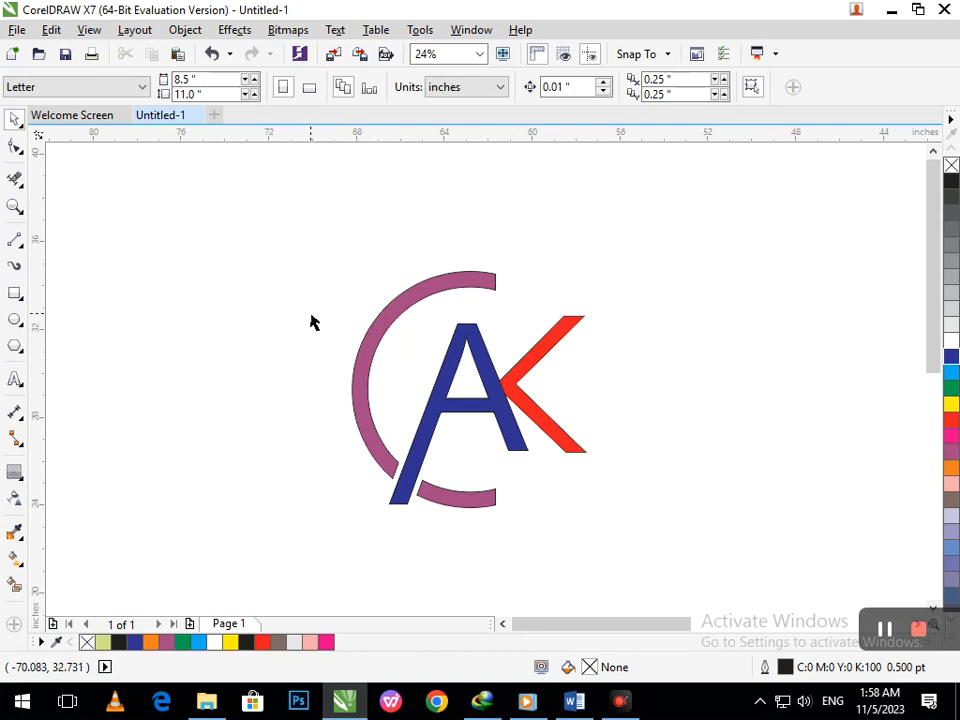
Step: Fill both ring sections with green (C:100 M:0 Y:100 K:0)
left_click(487, 507)
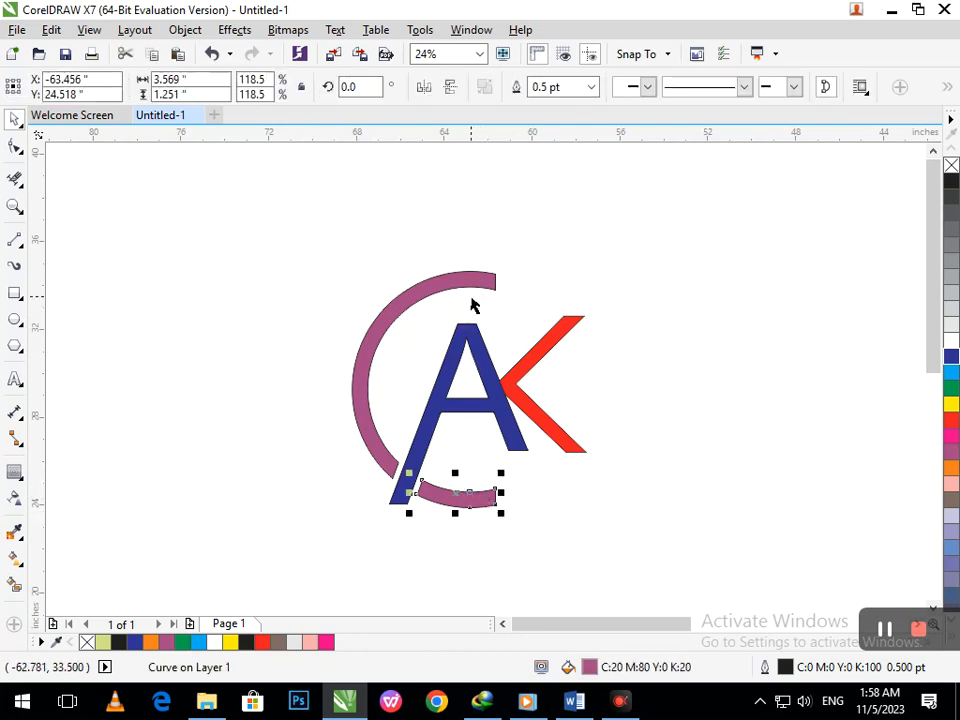
left_click(473, 282, "shift")
left_click(953, 388)
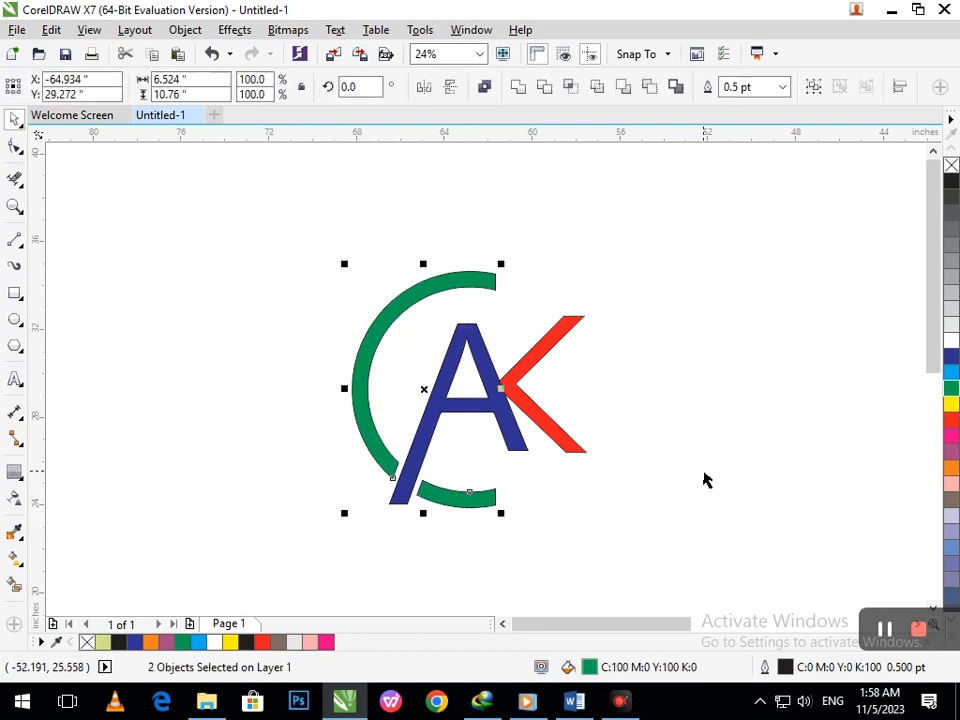
left_click(705, 476)
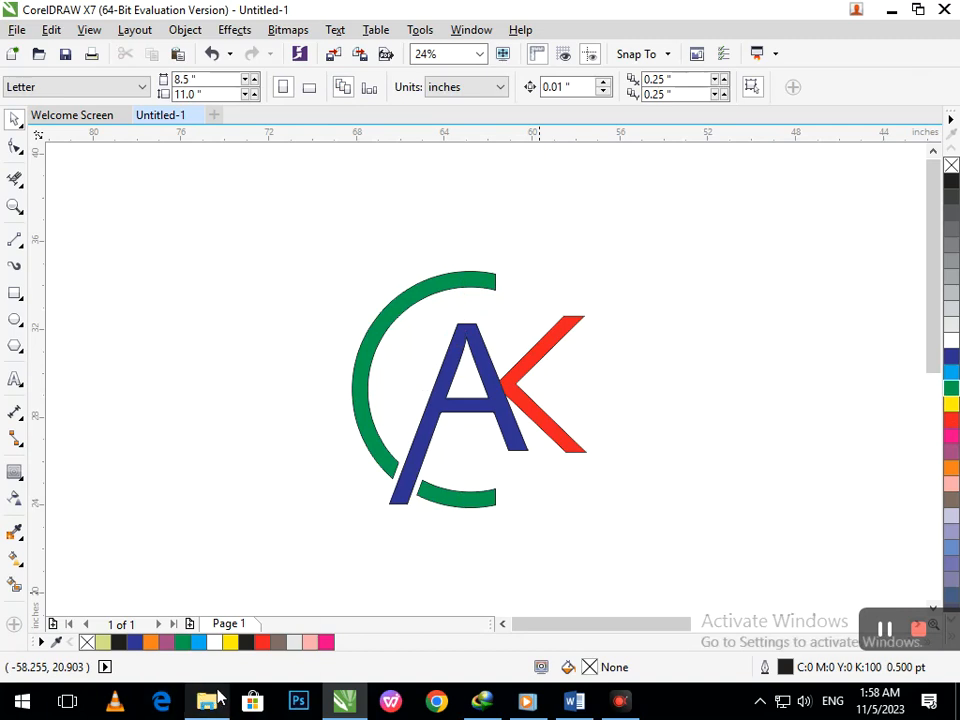
left_click(574, 529)
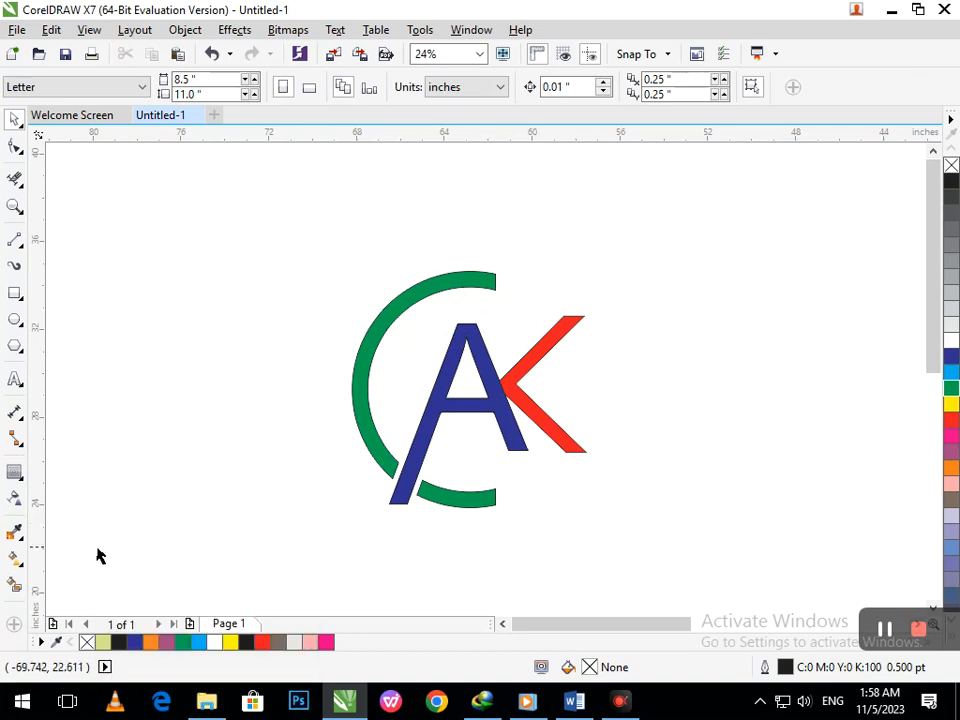
left_click(260, 564)
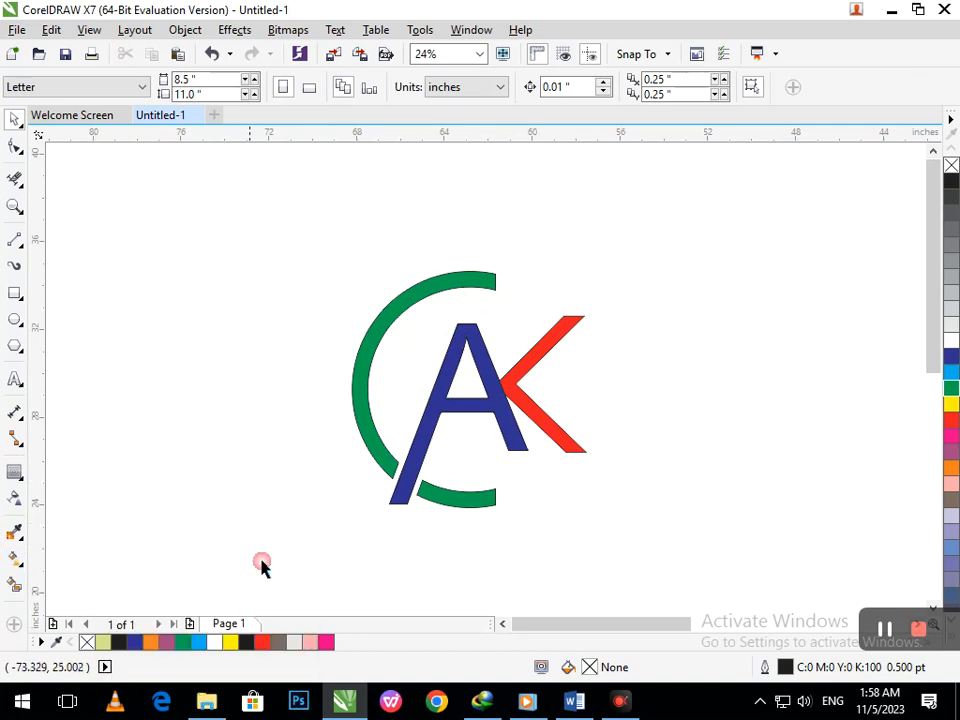